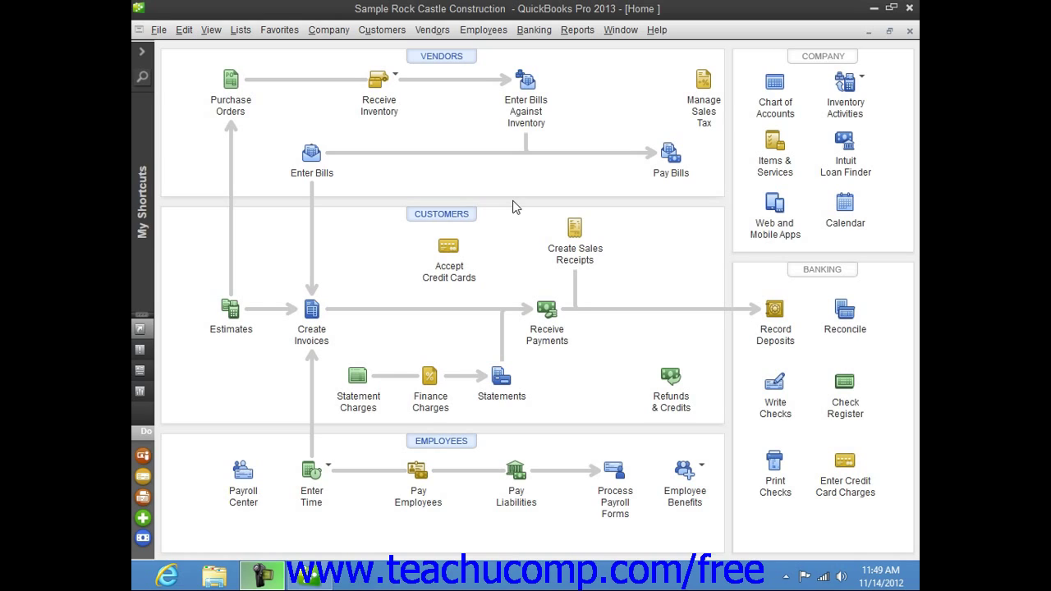
# Open the chart of accounts and look through the full list of accounts, from bank accounts to non-posting accounts.
pyautogui.click(241, 30)
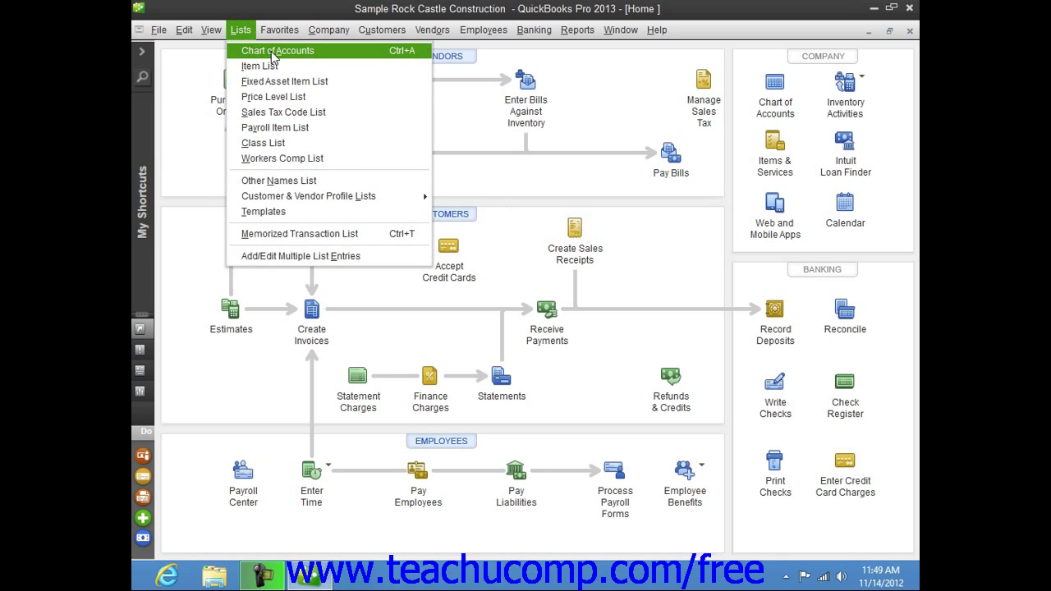
pyautogui.click(270, 51)
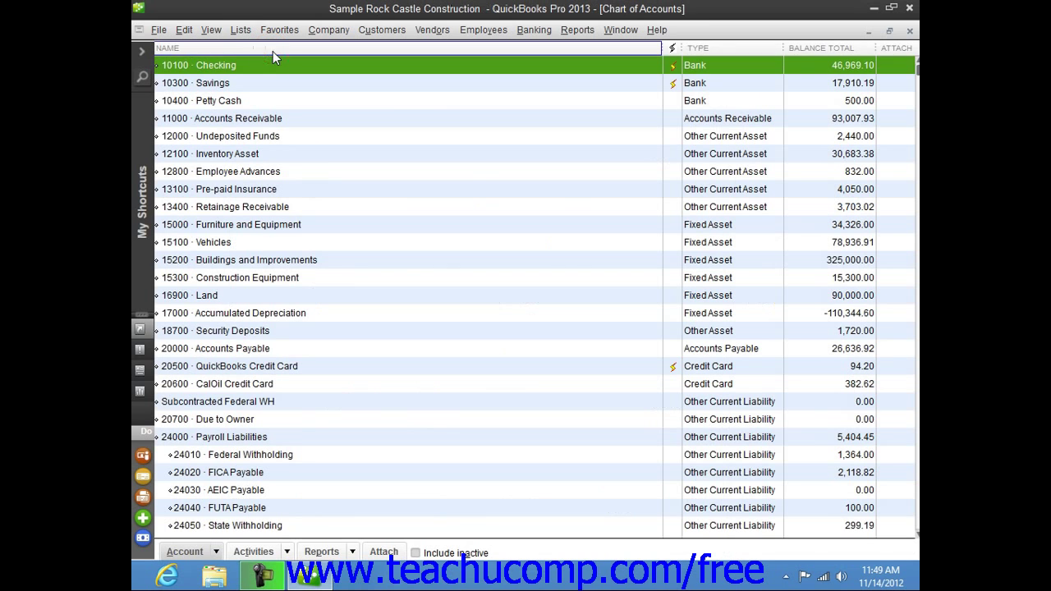
pyautogui.scroll(-20, 447, 222)
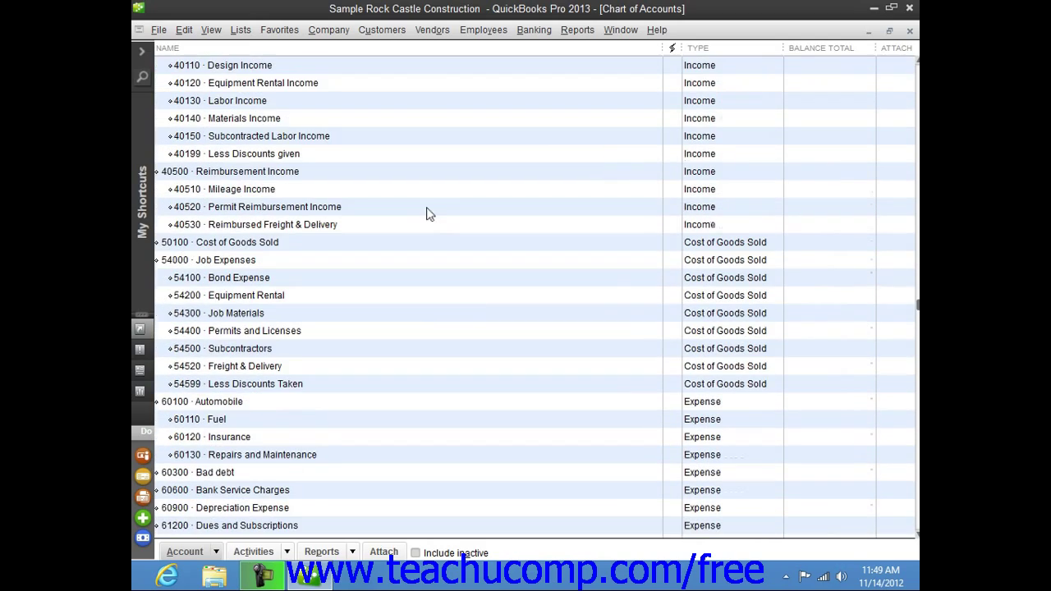
pyautogui.scroll(-10, 427, 212)
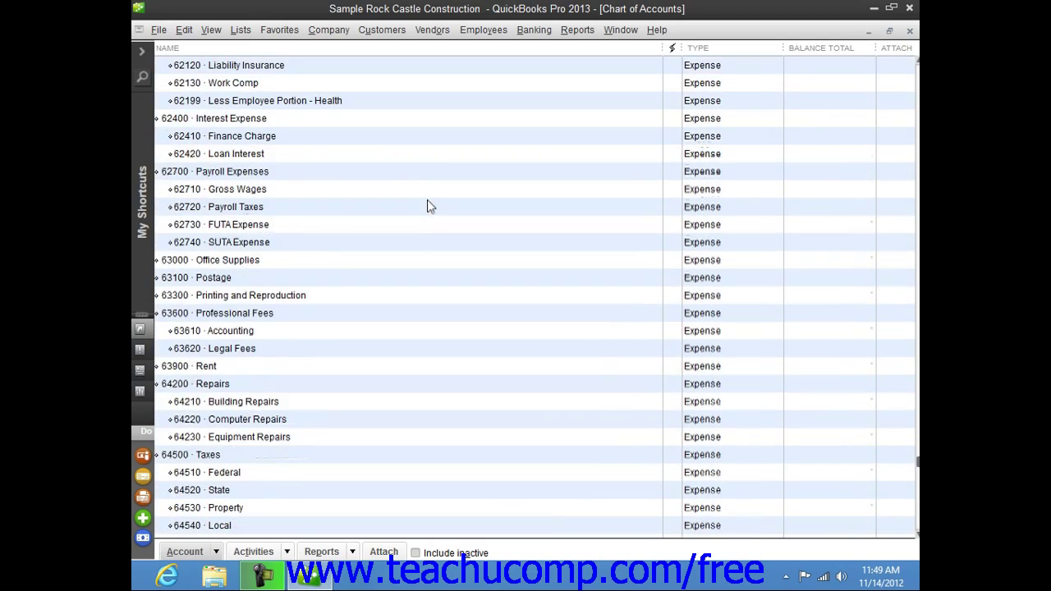
pyautogui.scroll(-4, 427, 207)
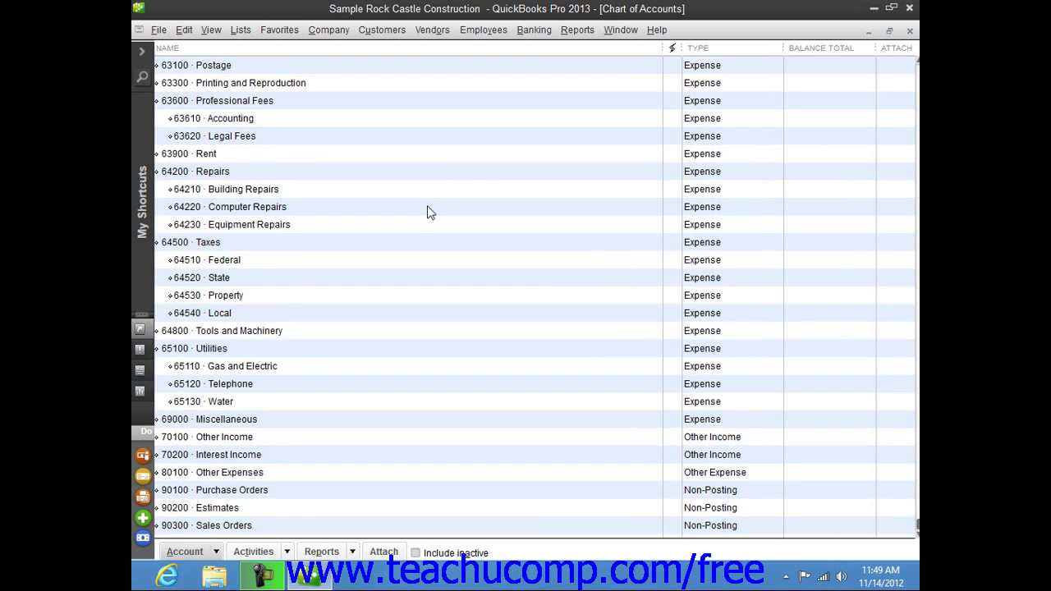
pyautogui.scroll(6, 427, 211)
pyautogui.scroll(5, 422, 209)
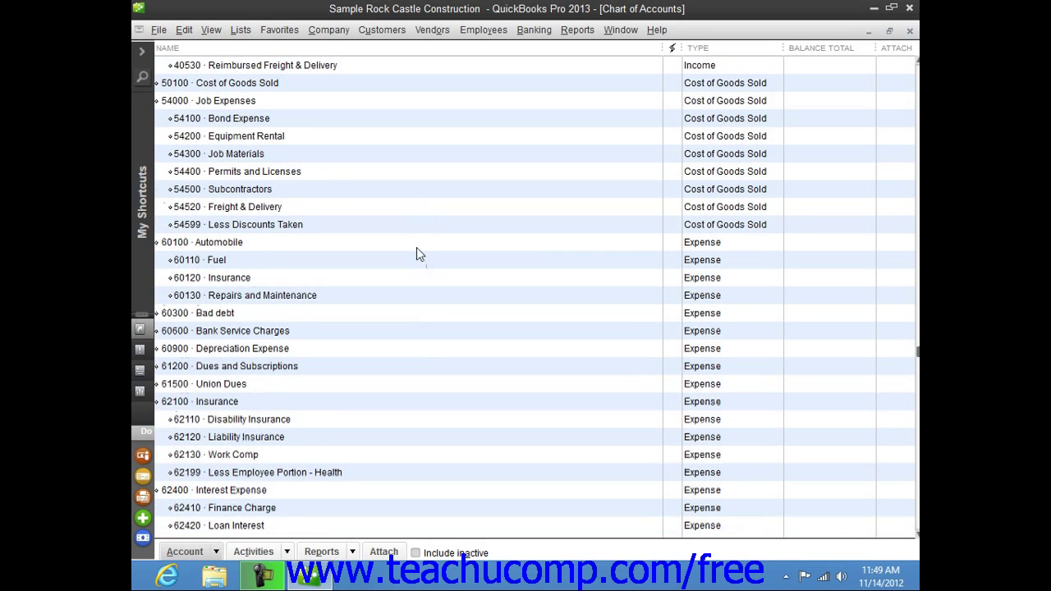
pyautogui.scroll(6, 419, 256)
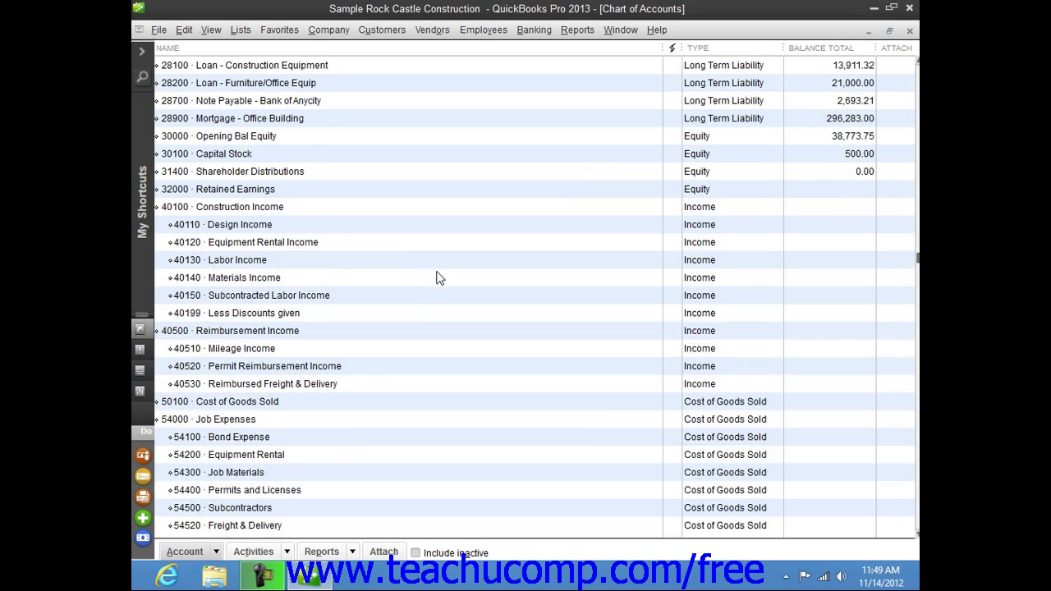
pyautogui.scroll(4, 436, 283)
pyautogui.scroll(4, 440, 288)
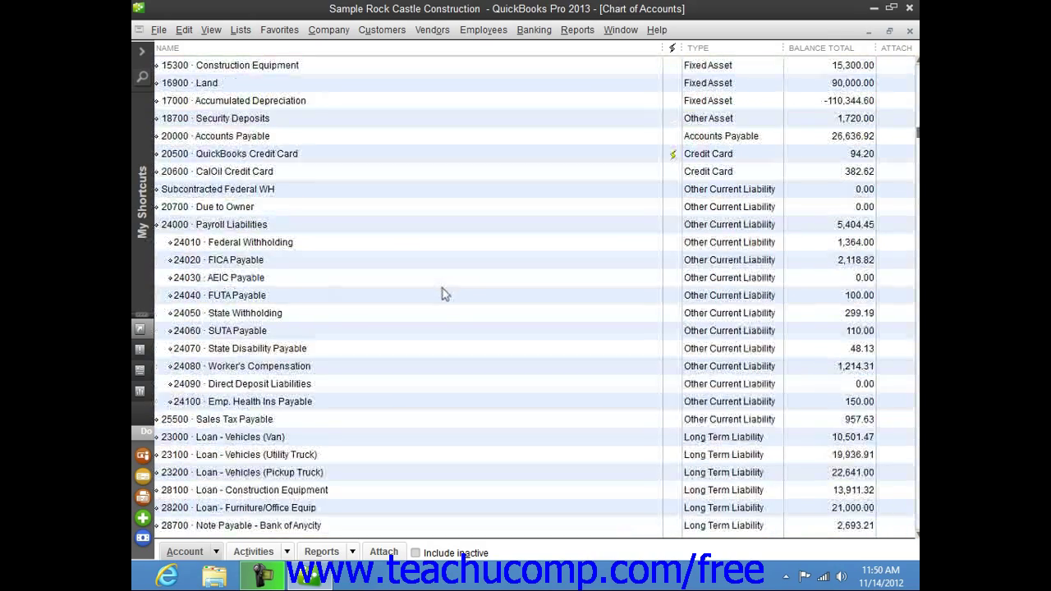
pyautogui.scroll(4, 441, 294)
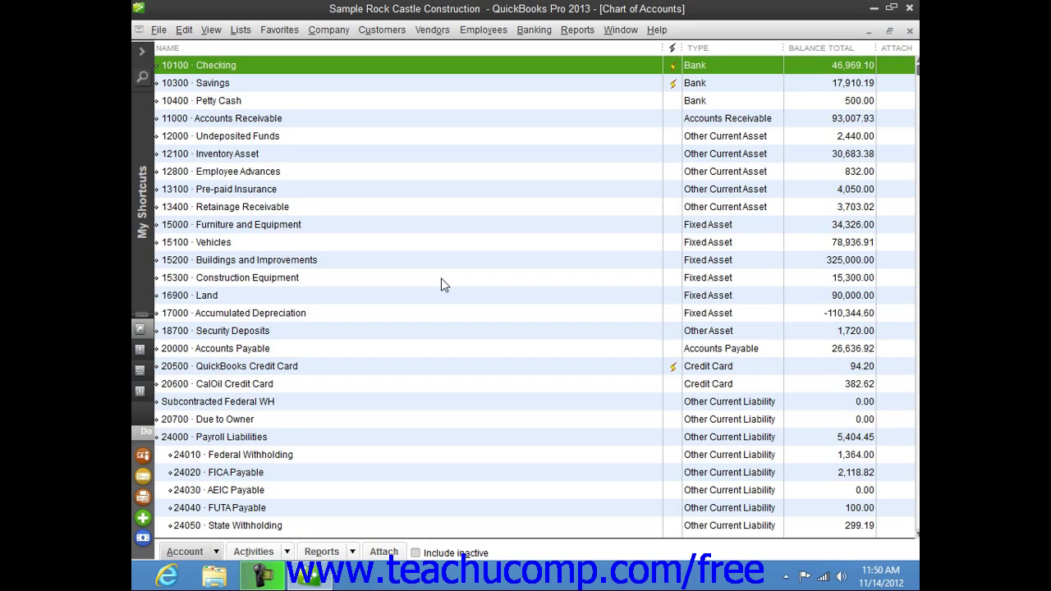
pyautogui.click(213, 552)
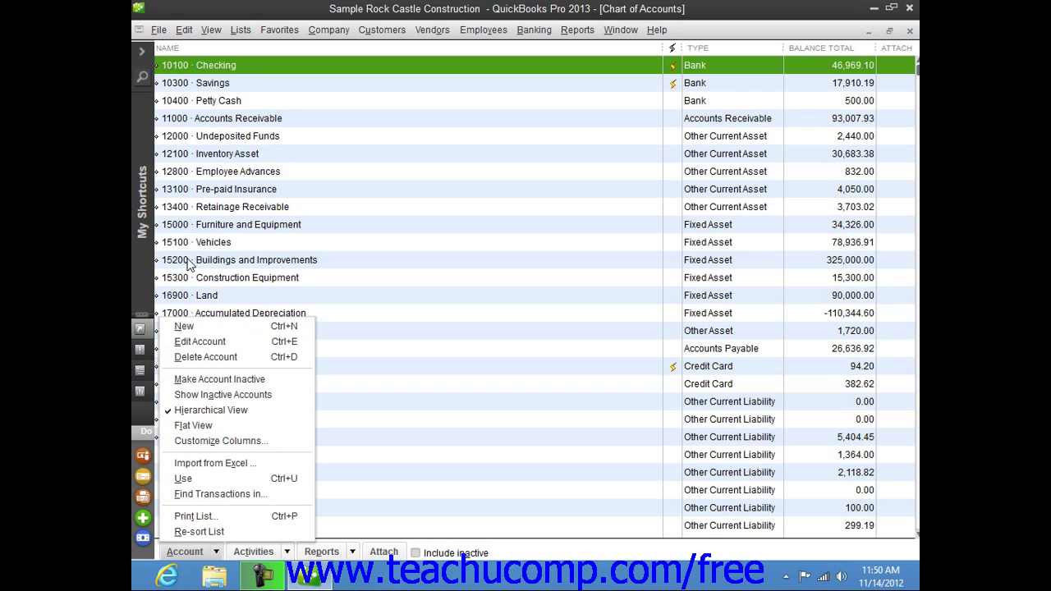
pyautogui.click(240, 30)
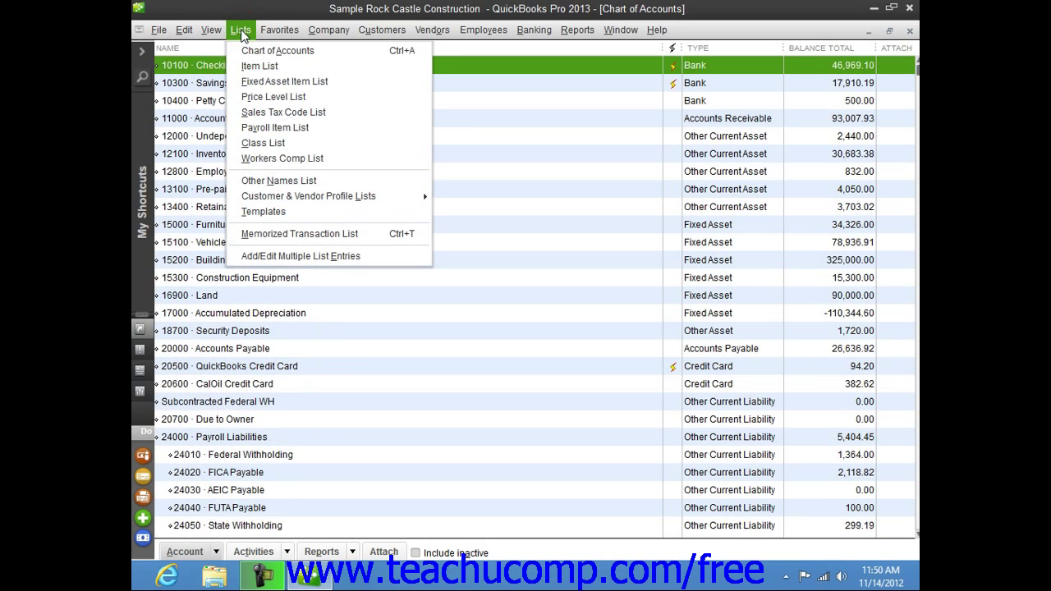
pyautogui.click(241, 31)
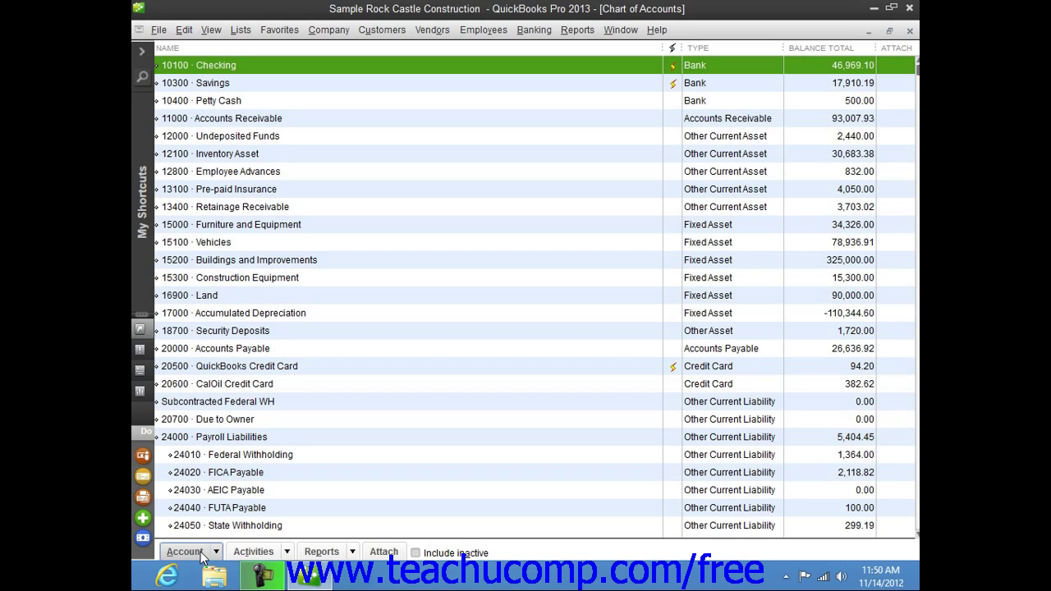
# Open the Item List to view it and close it again to return to the chart of accounts.
pyautogui.click(240, 30)
pyautogui.click(256, 67)
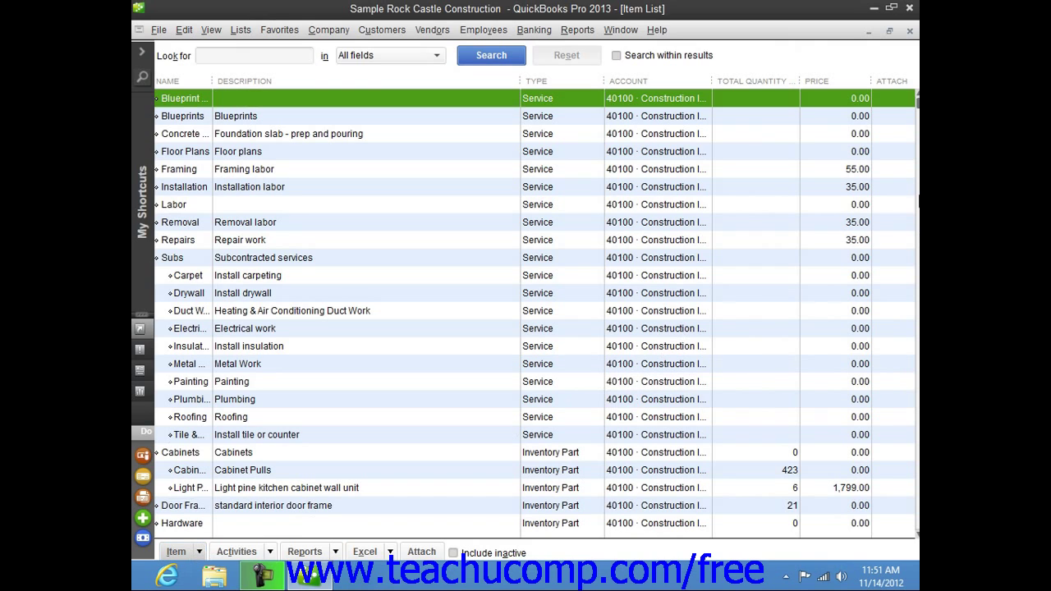
pyautogui.click(910, 31)
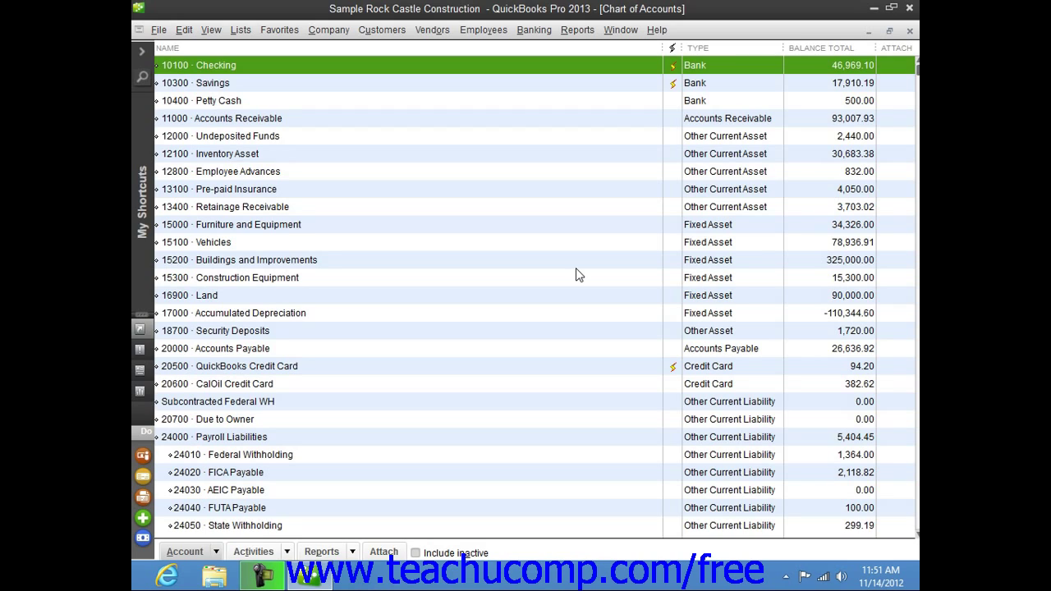
# Start a new account in the chart of accounts and choose Bank as its type.
pyautogui.click(216, 552)
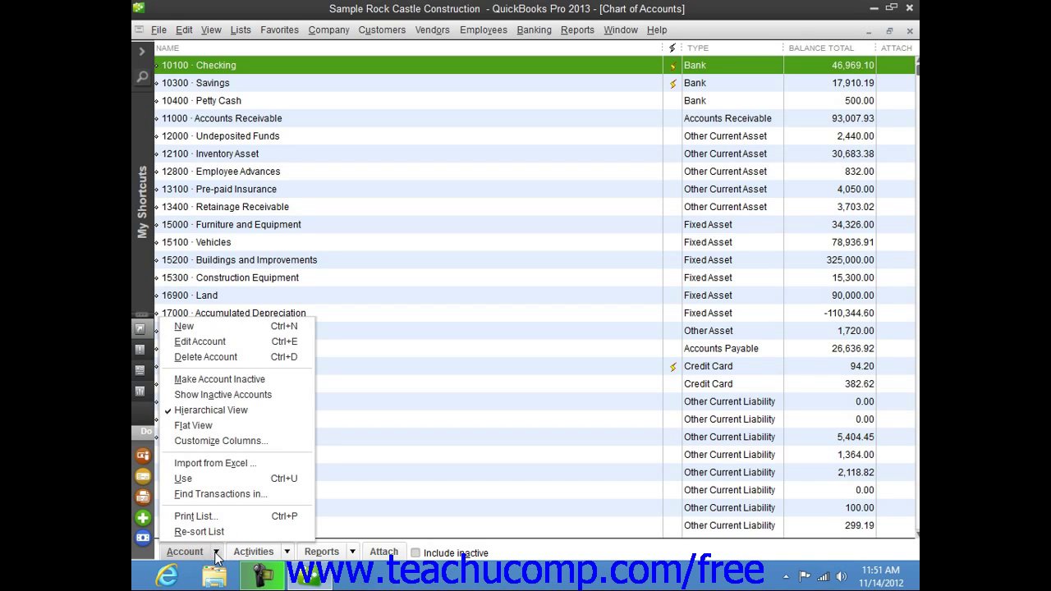
pyautogui.click(231, 331)
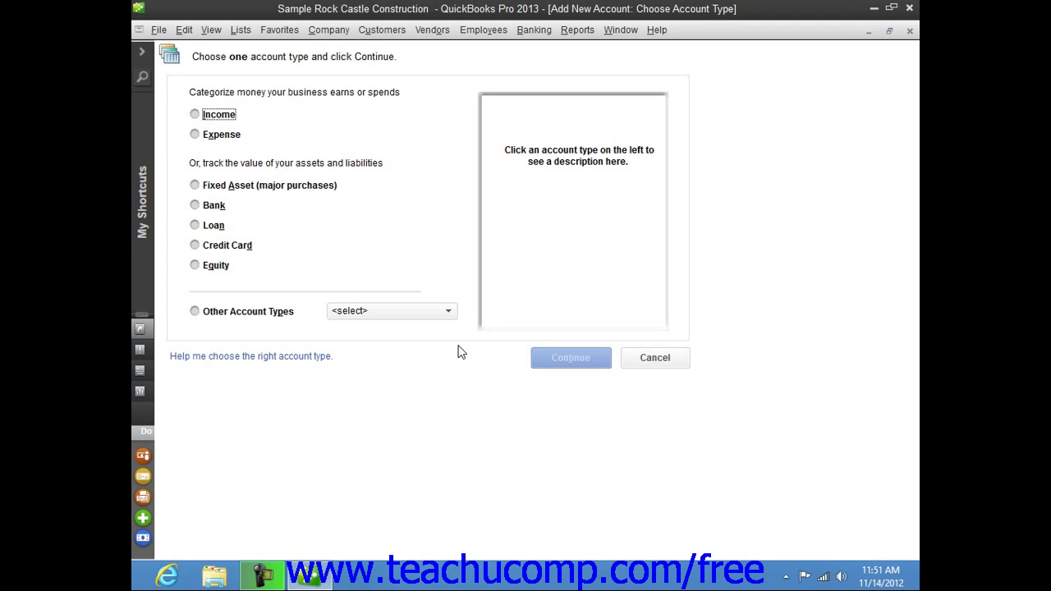
pyautogui.click(205, 213)
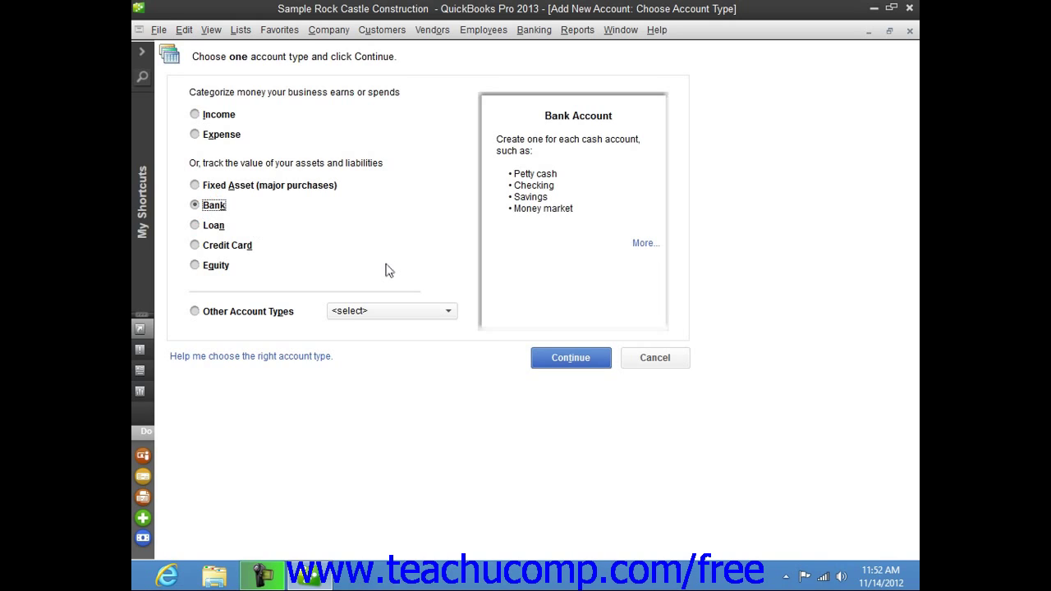
pyautogui.click(572, 361)
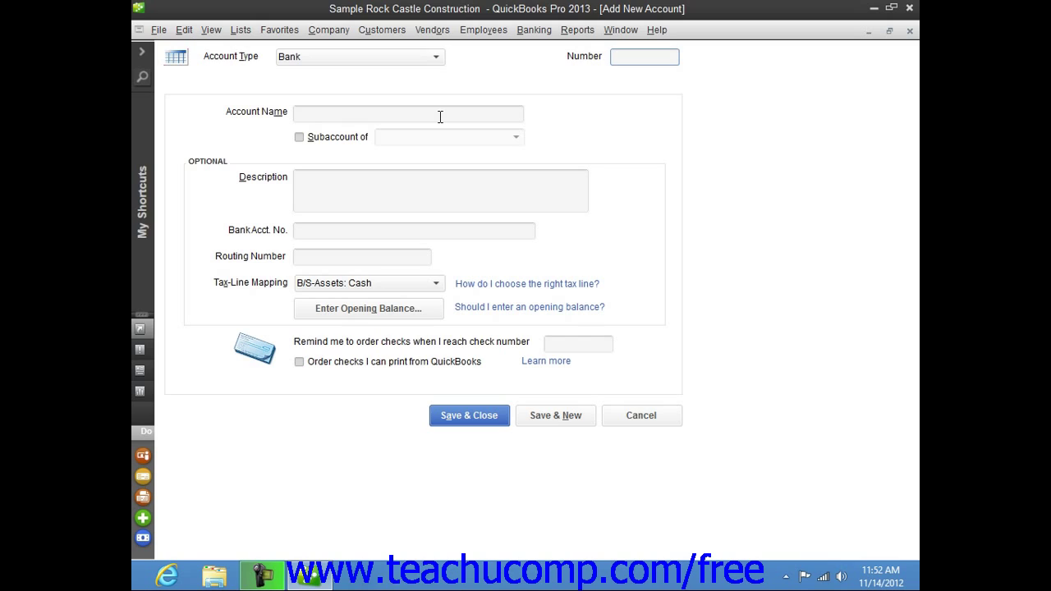
# Keep Bank as the account type and name the account New Savings.
pyautogui.click(436, 58)
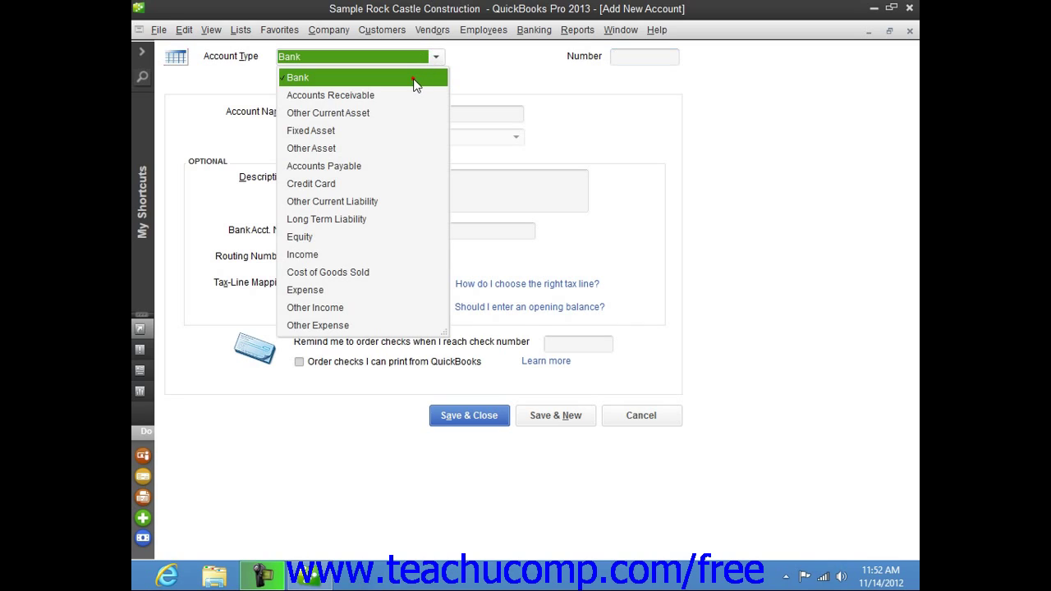
pyautogui.click(415, 82)
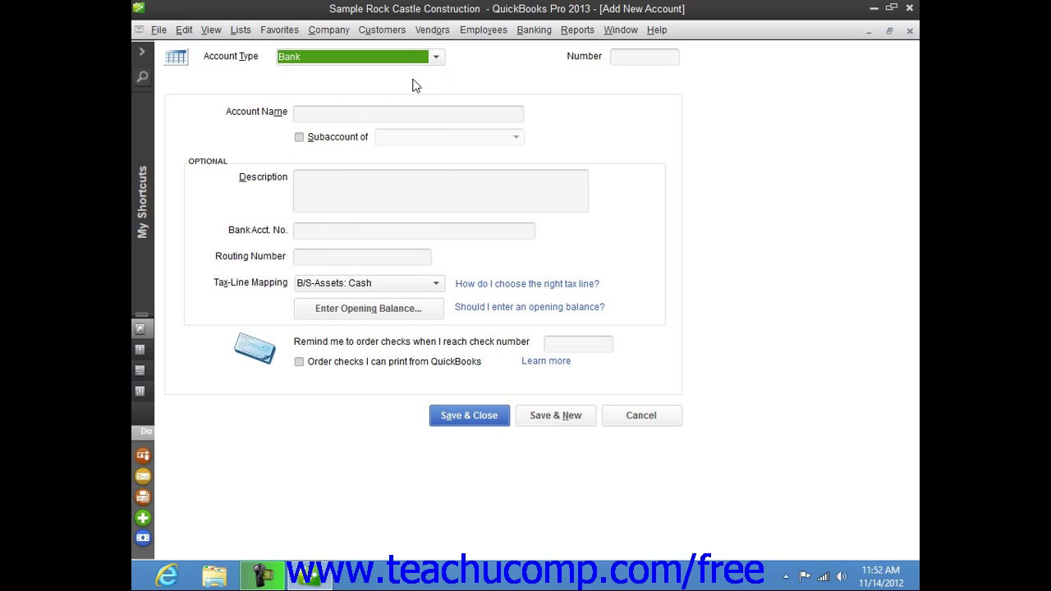
pyautogui.click(361, 114)
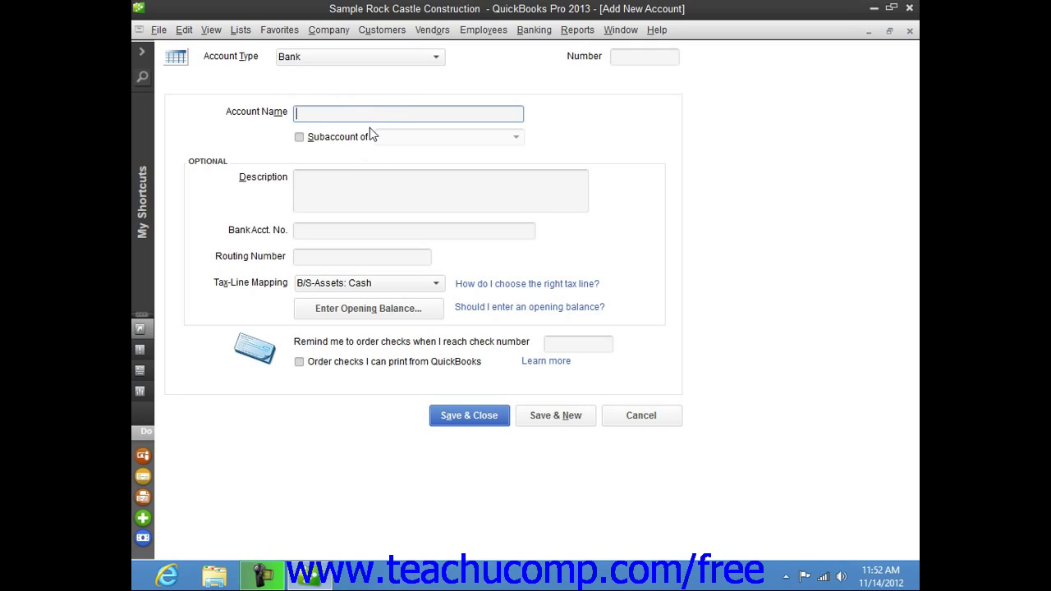
pyautogui.write('New Savings')
pyautogui.click(360, 193)
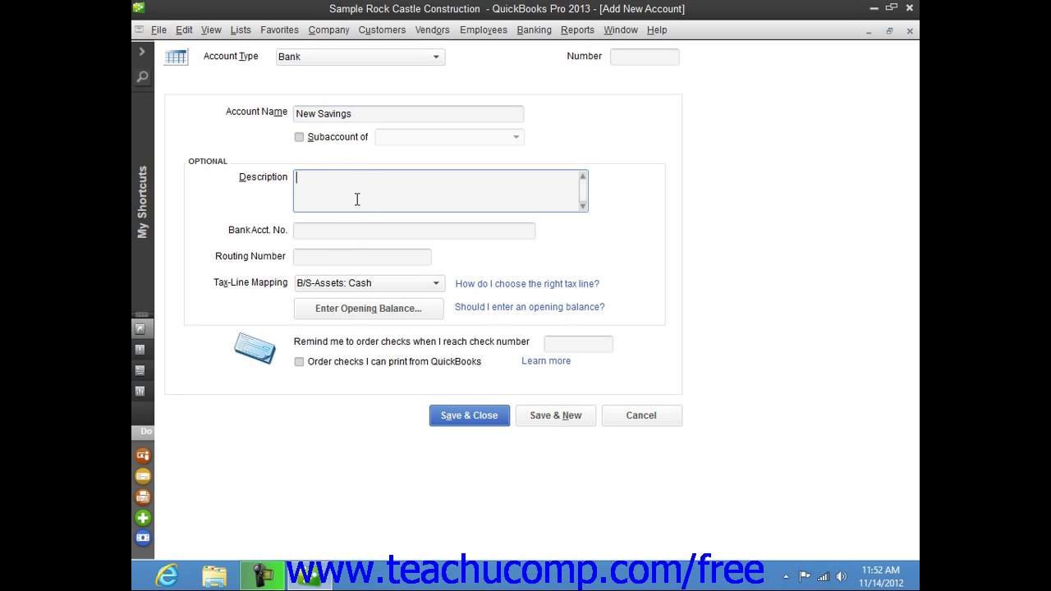
pyautogui.click(340, 233)
pyautogui.click(326, 257)
pyautogui.click(279, 287)
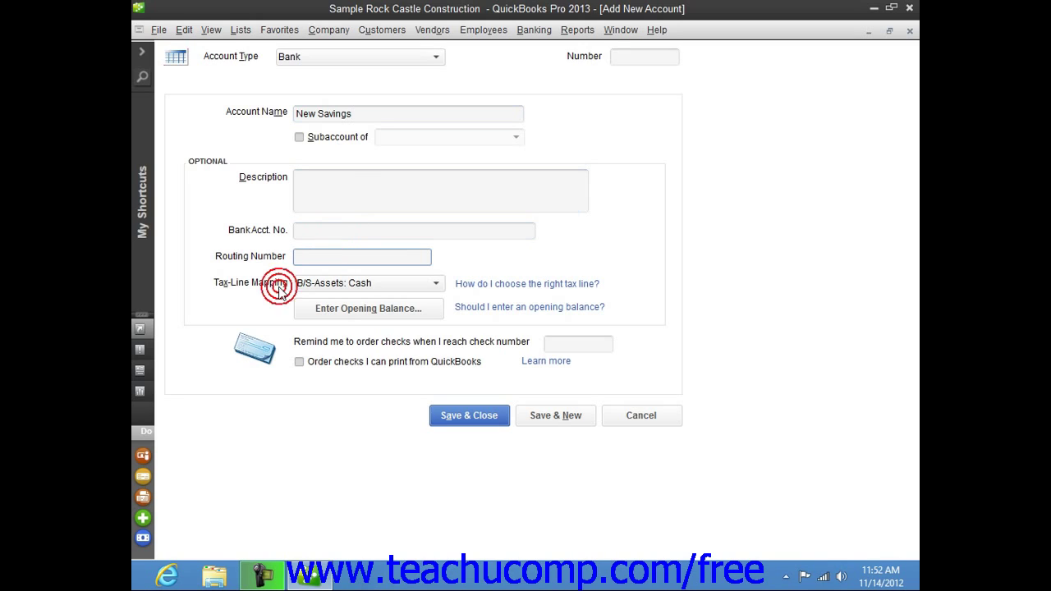
pyautogui.click(625, 57)
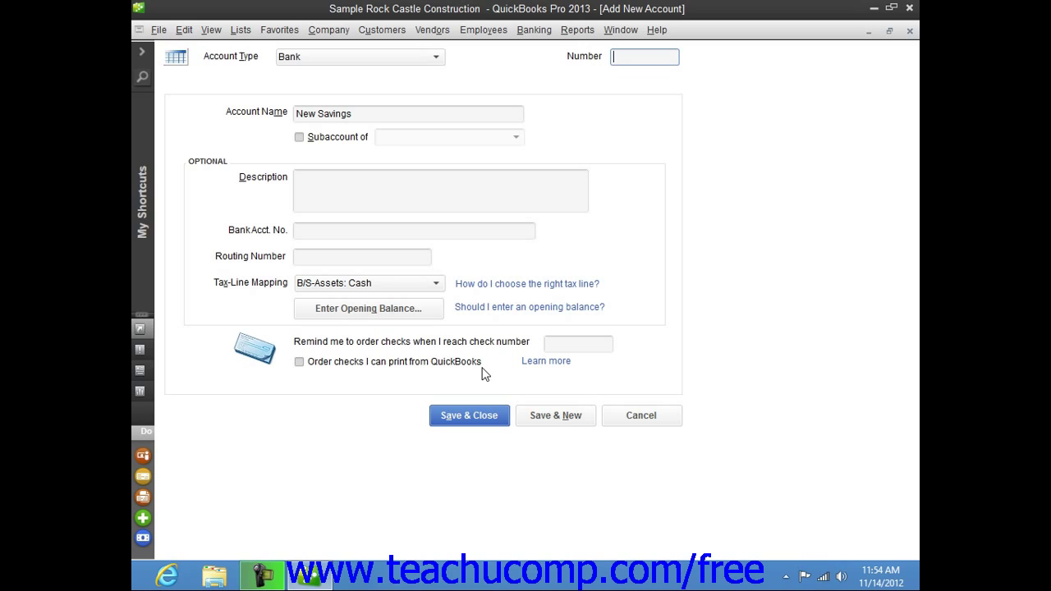
# Open the opening balance entry for the new bank account at its statement ending balance.
pyautogui.click(400, 316)
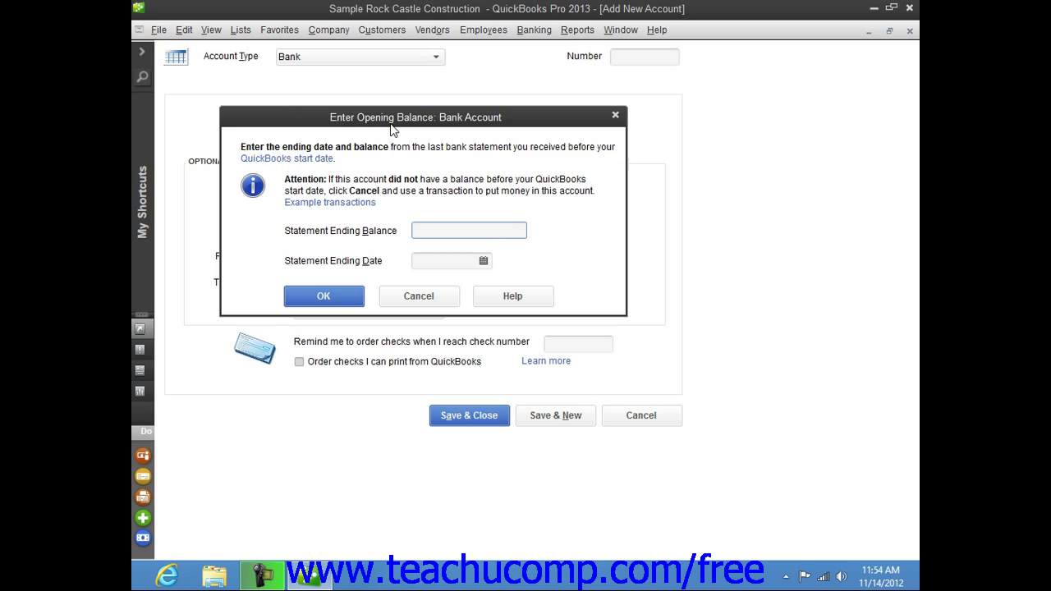
pyautogui.click(426, 233)
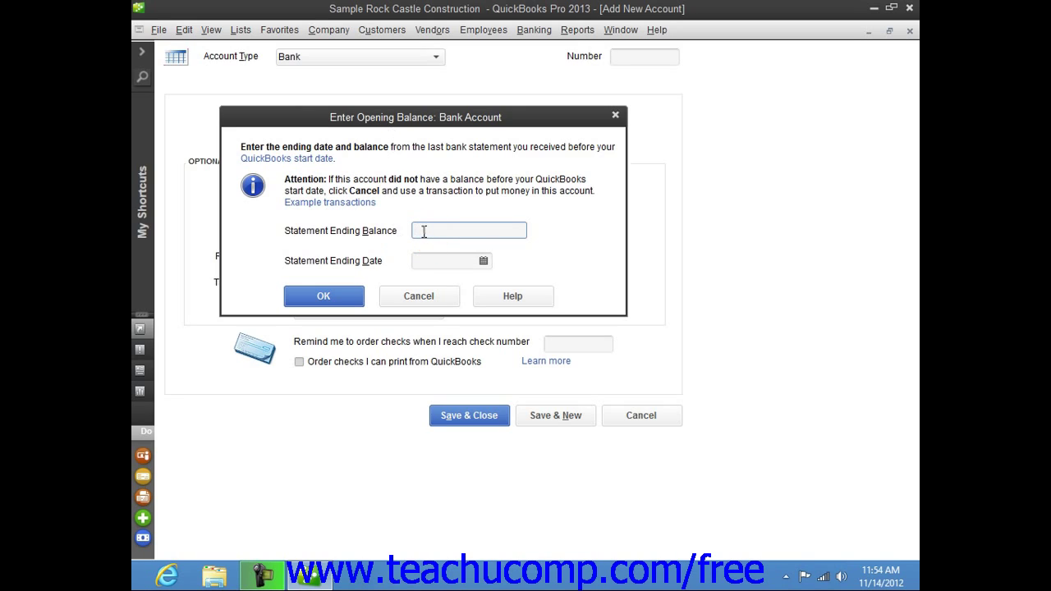
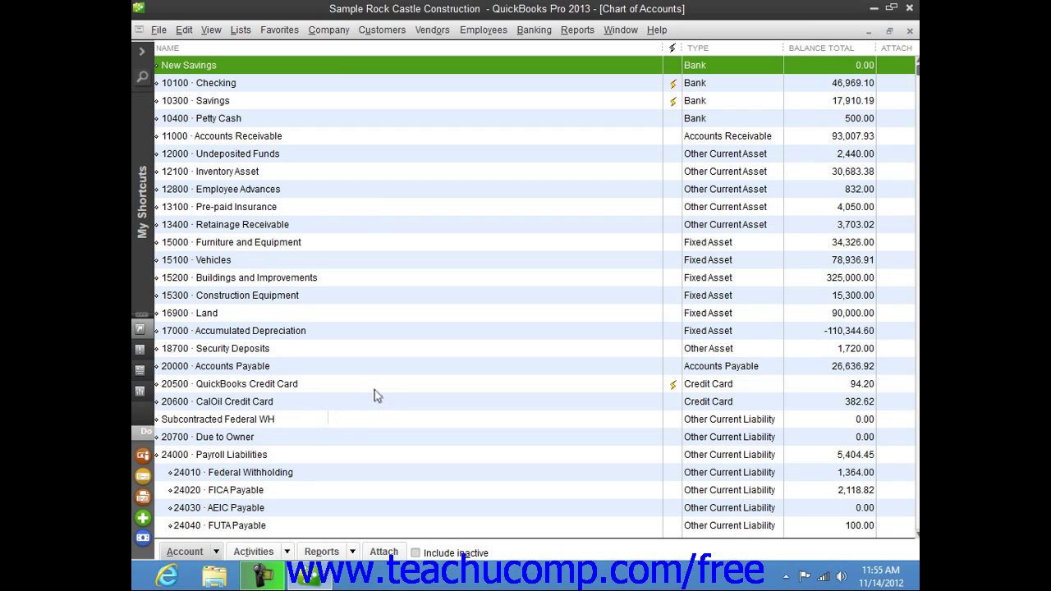
# Examine the Automobile expense account and its subaccounts, including Fuel and Repairs and Maintenance, in the chart of accounts.
pyautogui.scroll(-3, 373, 396)
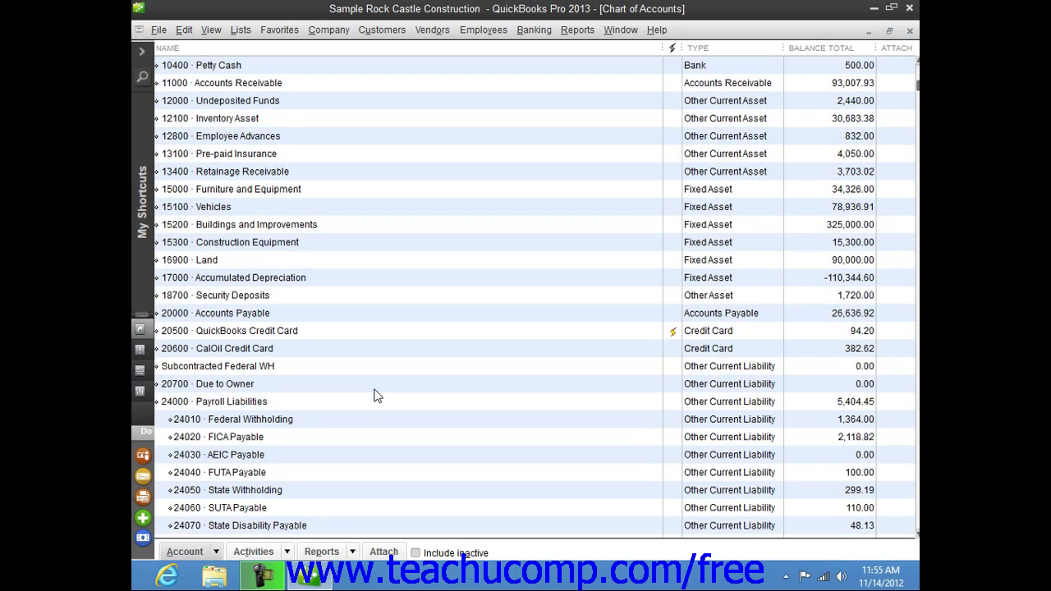
pyautogui.scroll(-15, 373, 397)
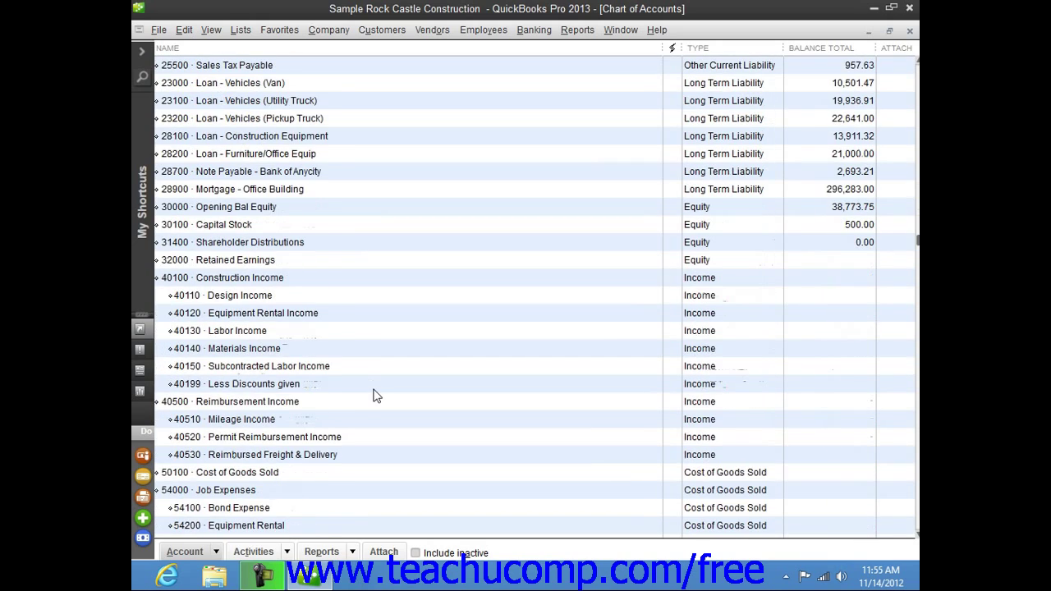
pyautogui.scroll(-1, 371, 395)
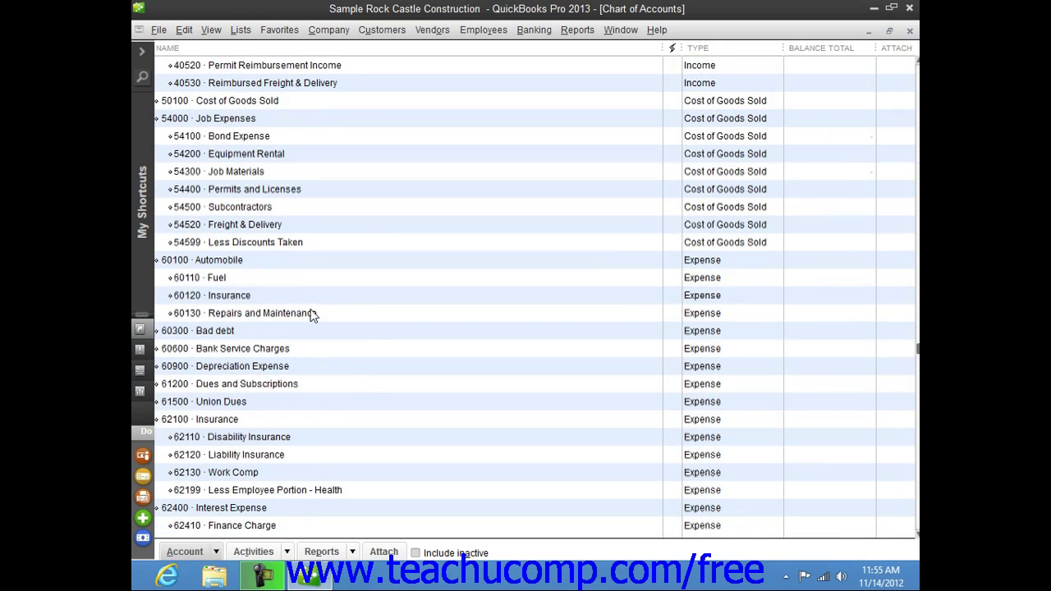
pyautogui.click(324, 264)
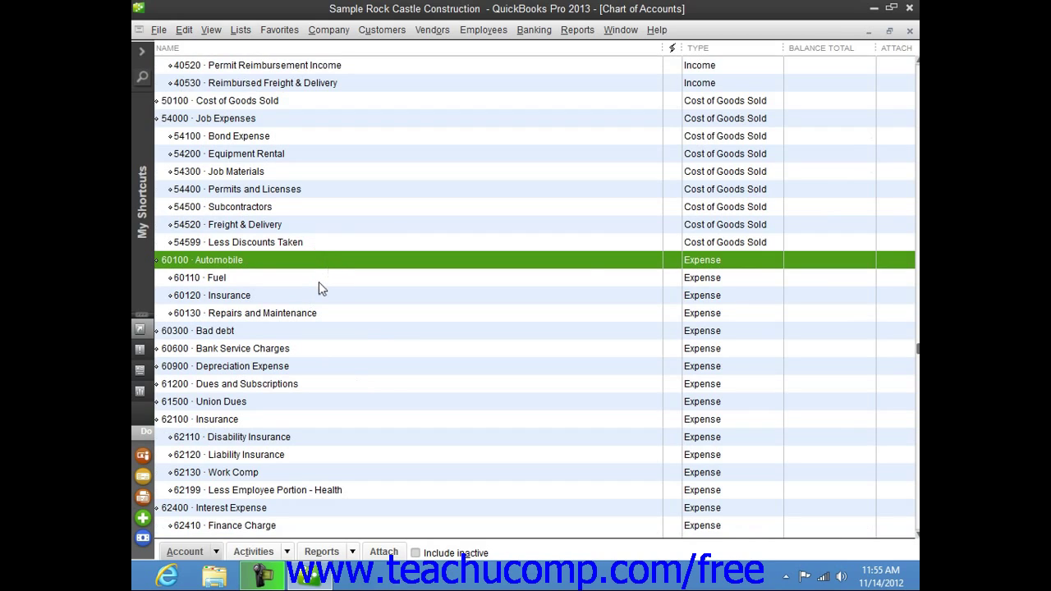
pyautogui.click(319, 280)
pyautogui.click(319, 314)
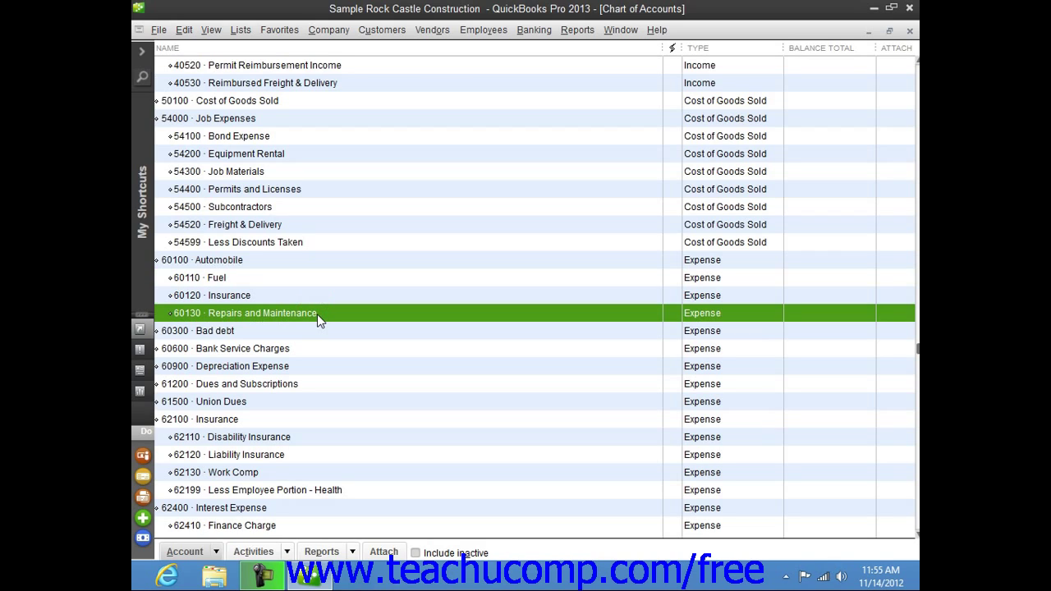
pyautogui.click(301, 263)
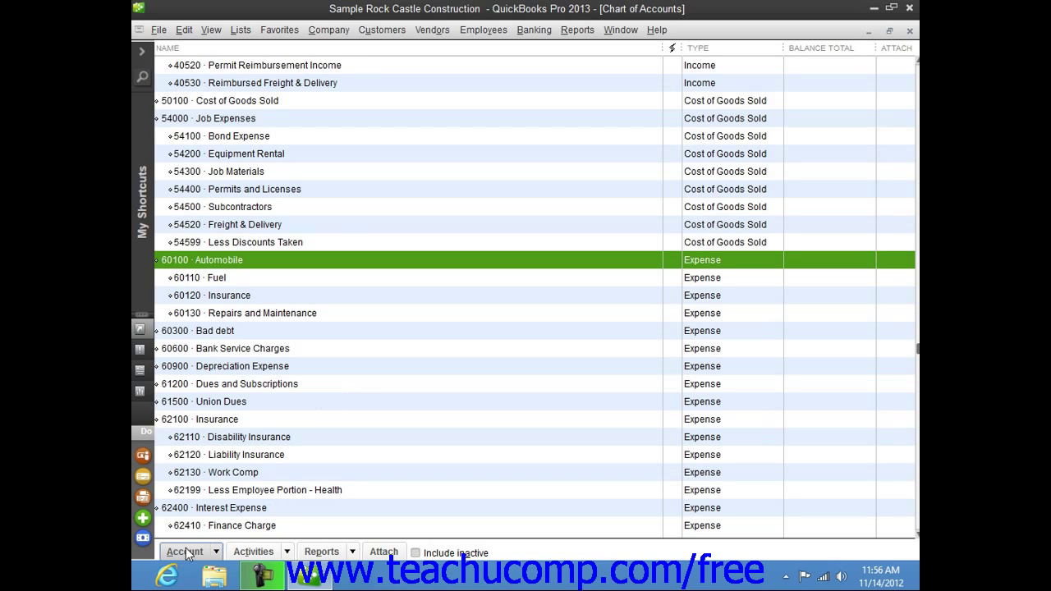
# Start a new account in the chart of accounts and choose Expense as its type.
pyautogui.click(261, 384)
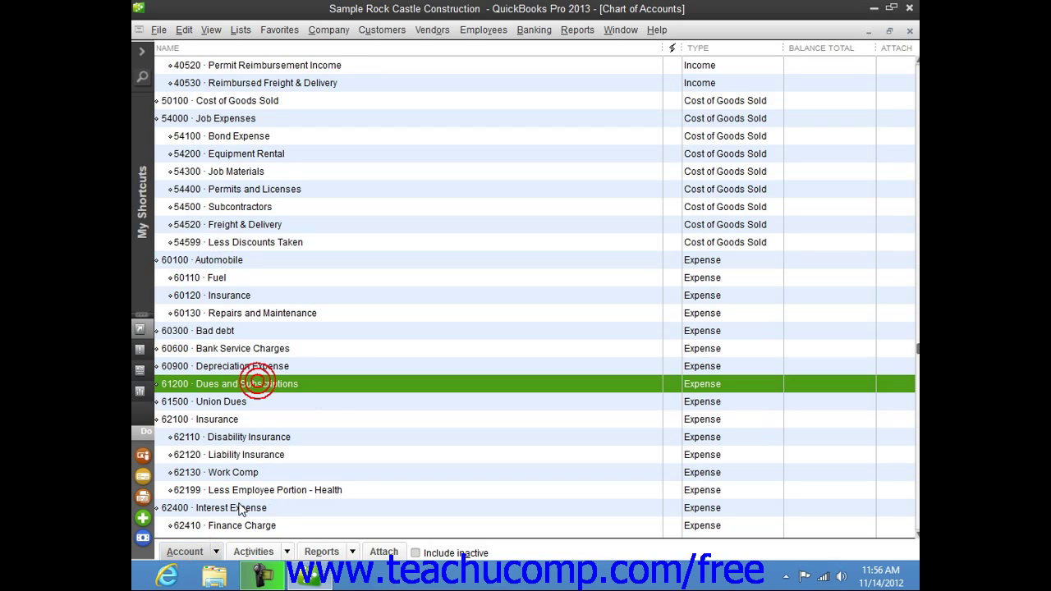
pyautogui.click(204, 550)
pyautogui.click(246, 328)
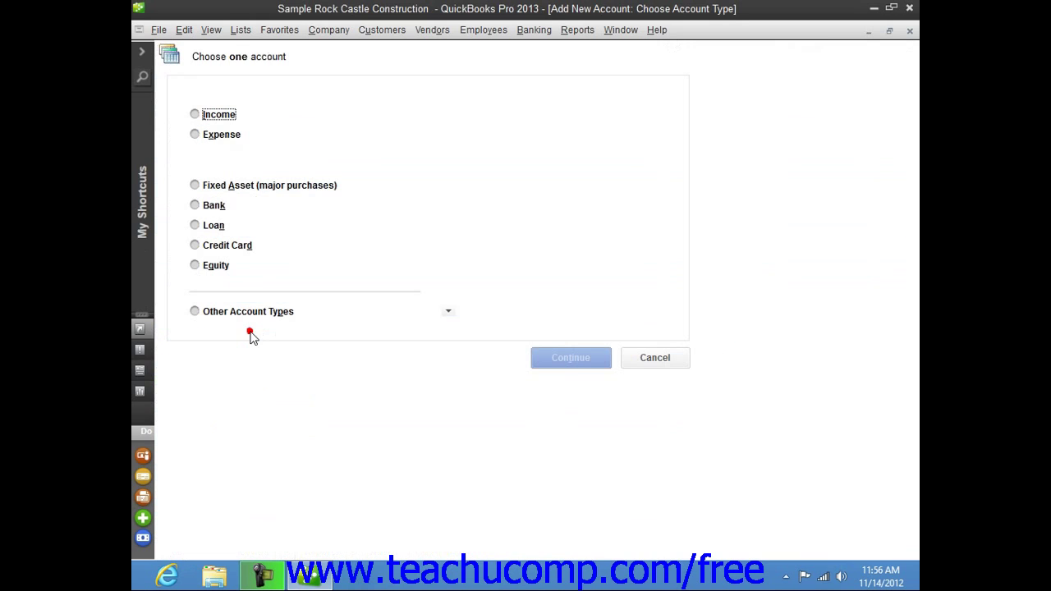
pyautogui.click(204, 135)
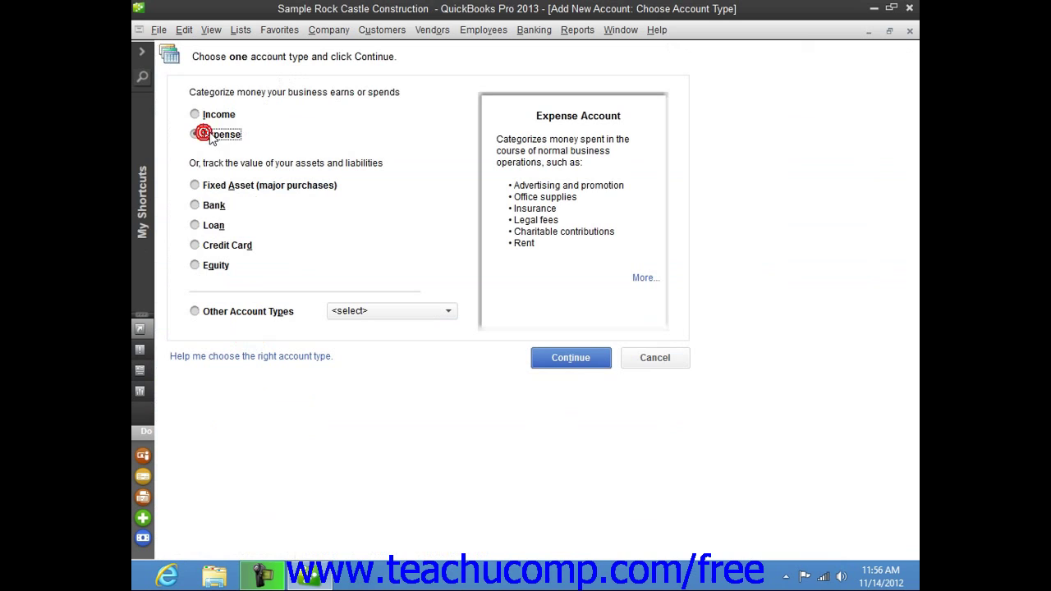
pyautogui.click(589, 363)
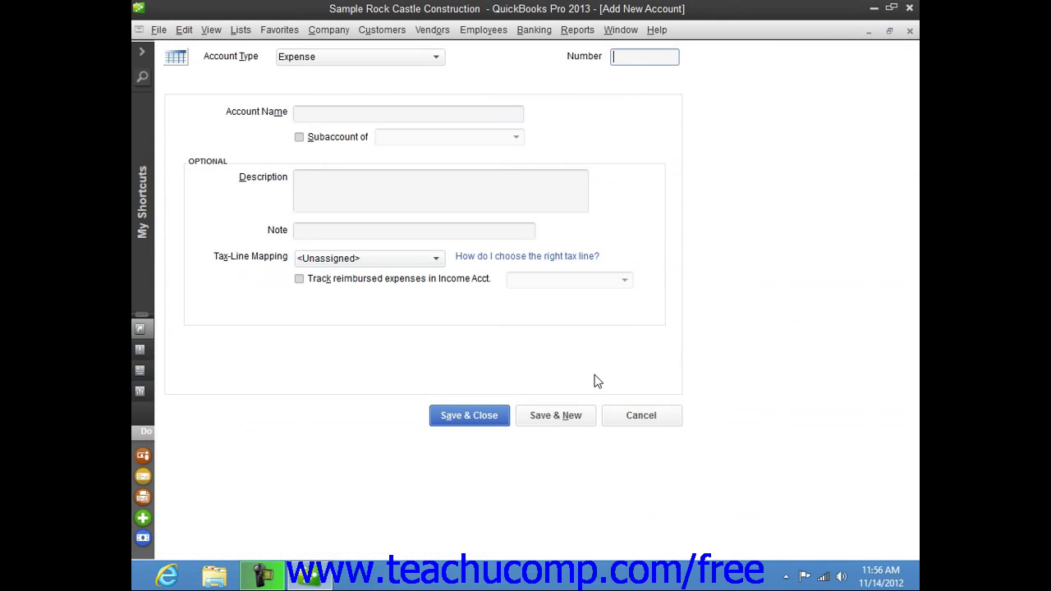
# Name the expense account Dues, make it a subaccount of 61200 Dues and Subscriptions, and save it.
pyautogui.click(493, 115)
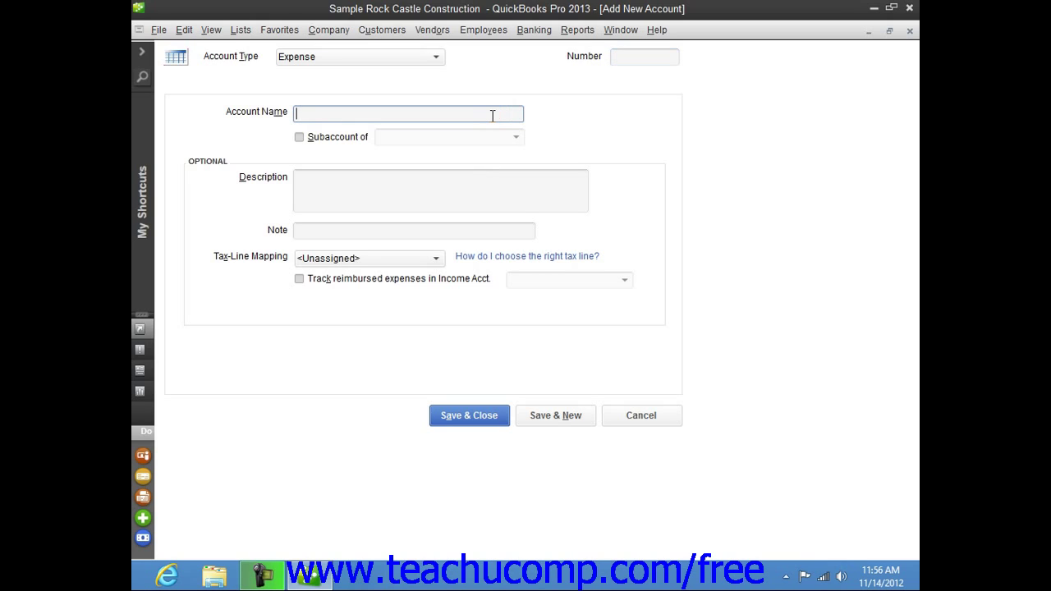
pyautogui.write('Dues')
pyautogui.click(301, 137)
pyautogui.click(517, 138)
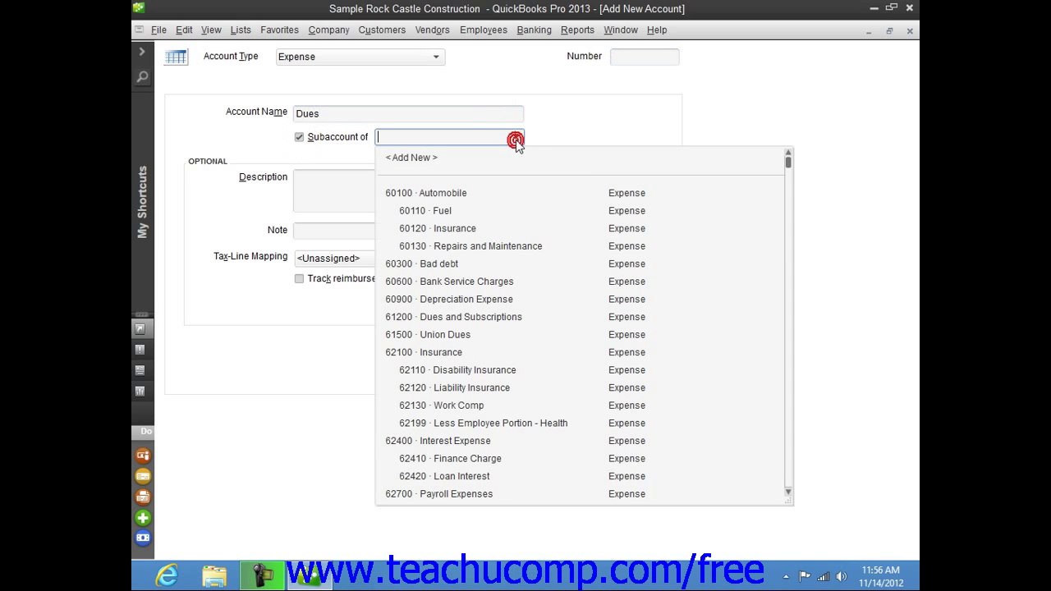
pyautogui.click(493, 317)
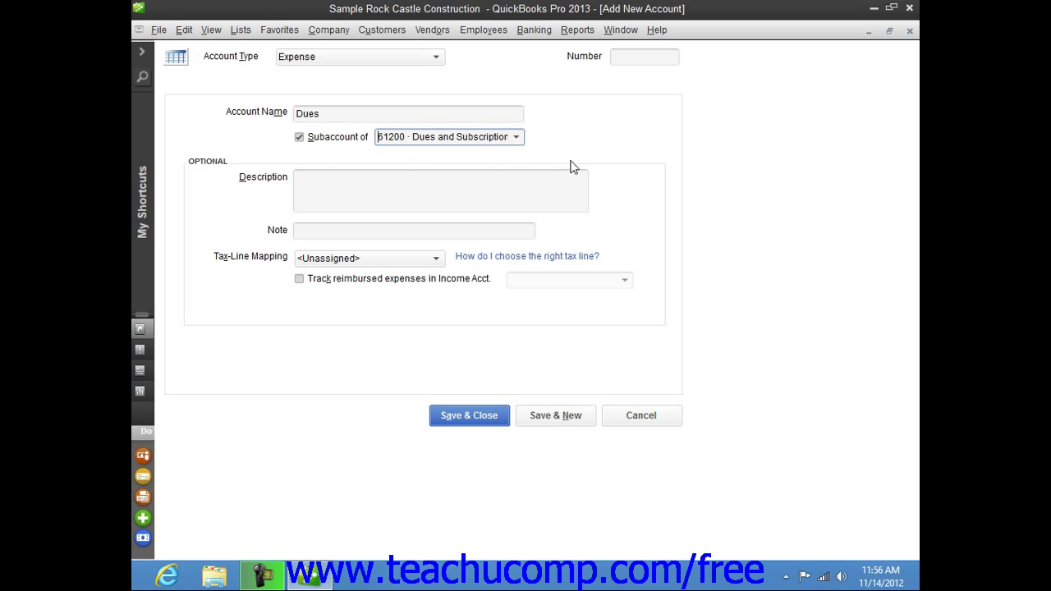
pyautogui.click(519, 138)
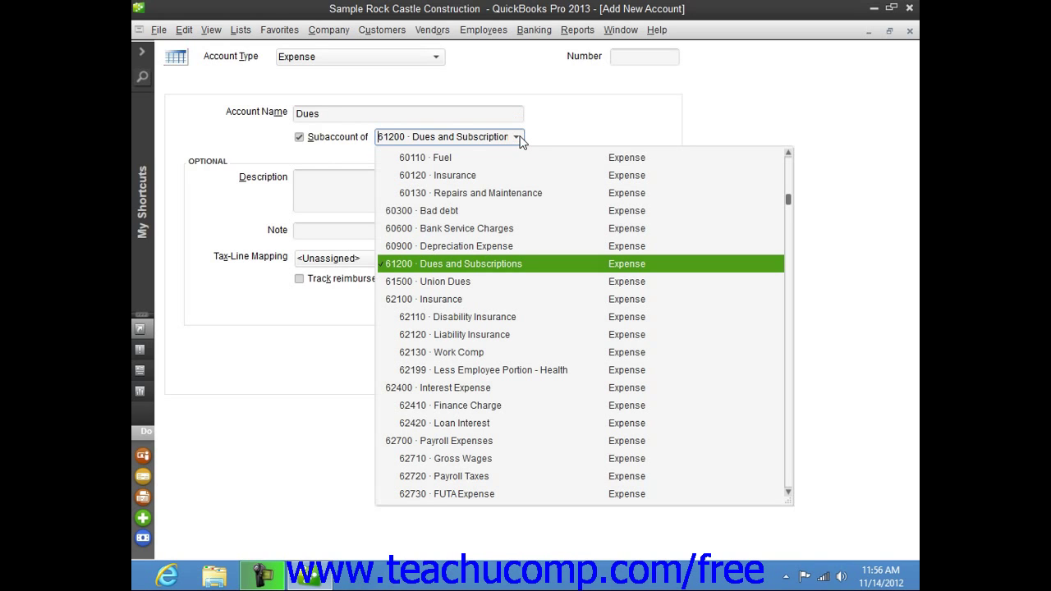
pyautogui.click(511, 266)
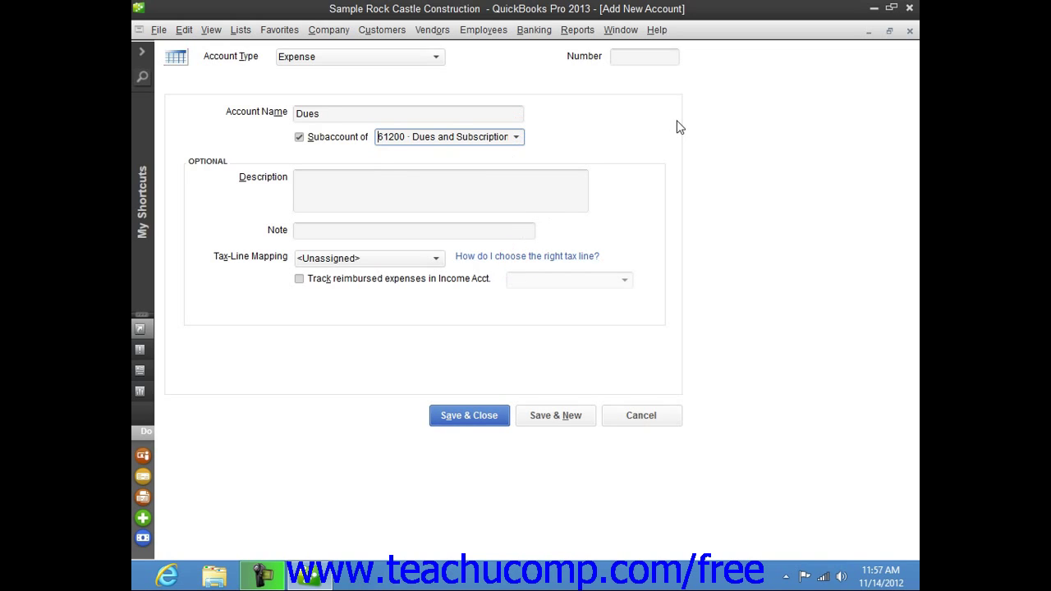
pyautogui.click(468, 417)
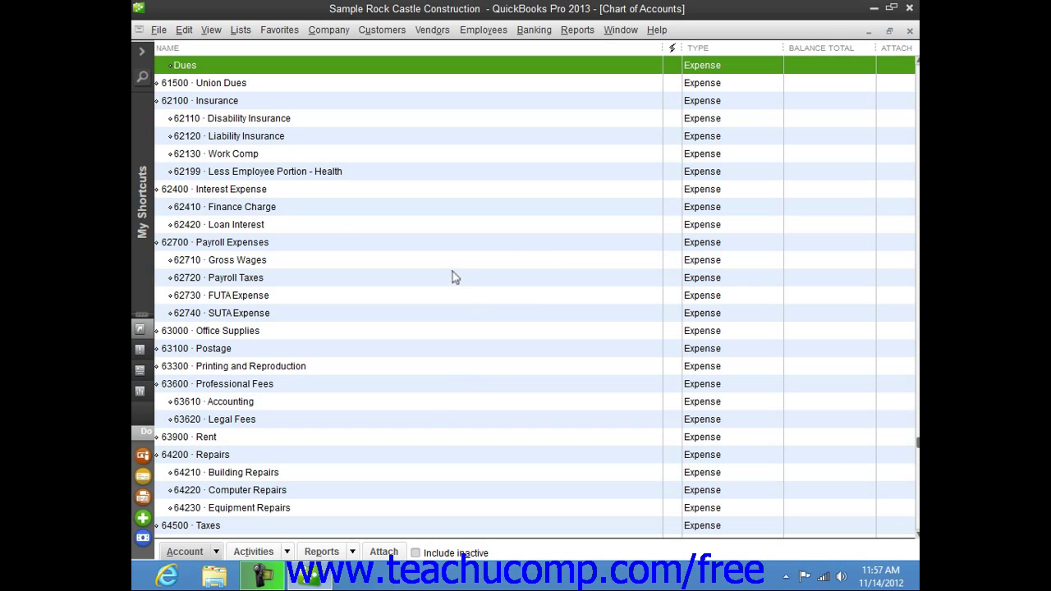
# Locate the New Savings bank account in the chart of accounts and open it for editing.
pyautogui.scroll(12, 452, 275)
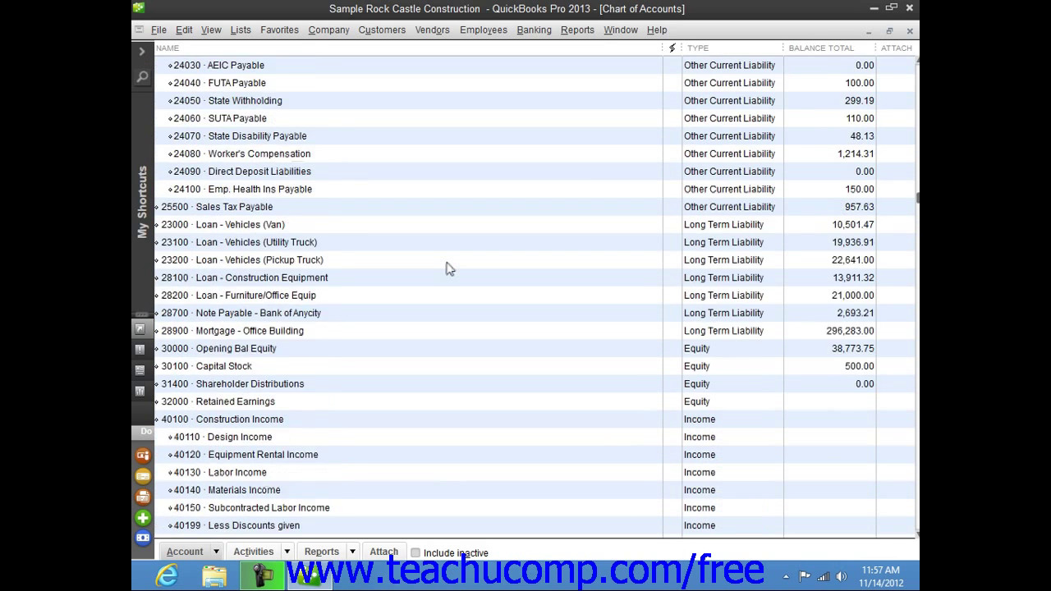
pyautogui.scroll(10, 448, 265)
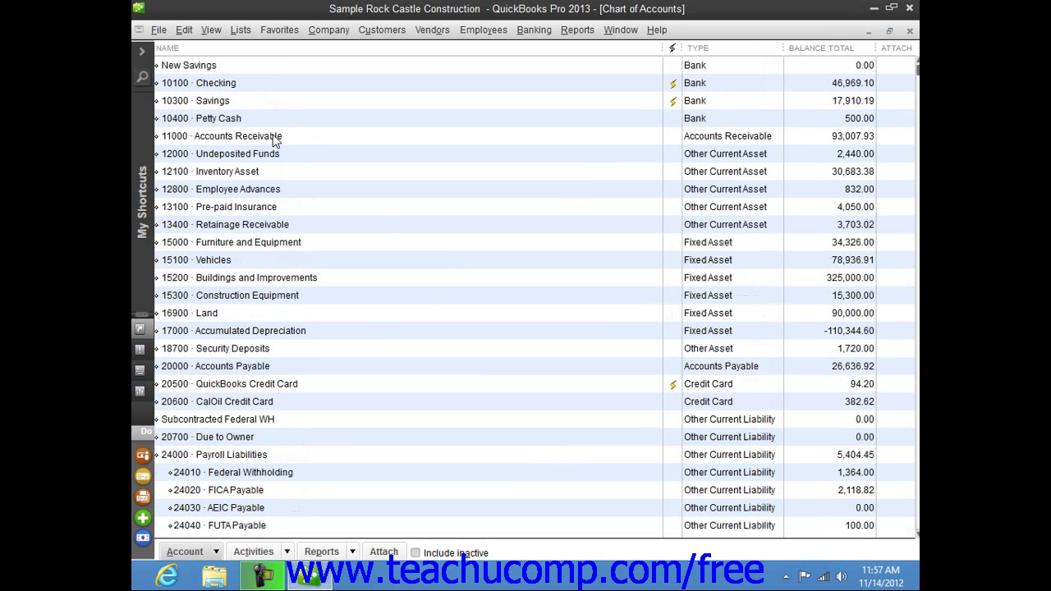
pyautogui.click(246, 66)
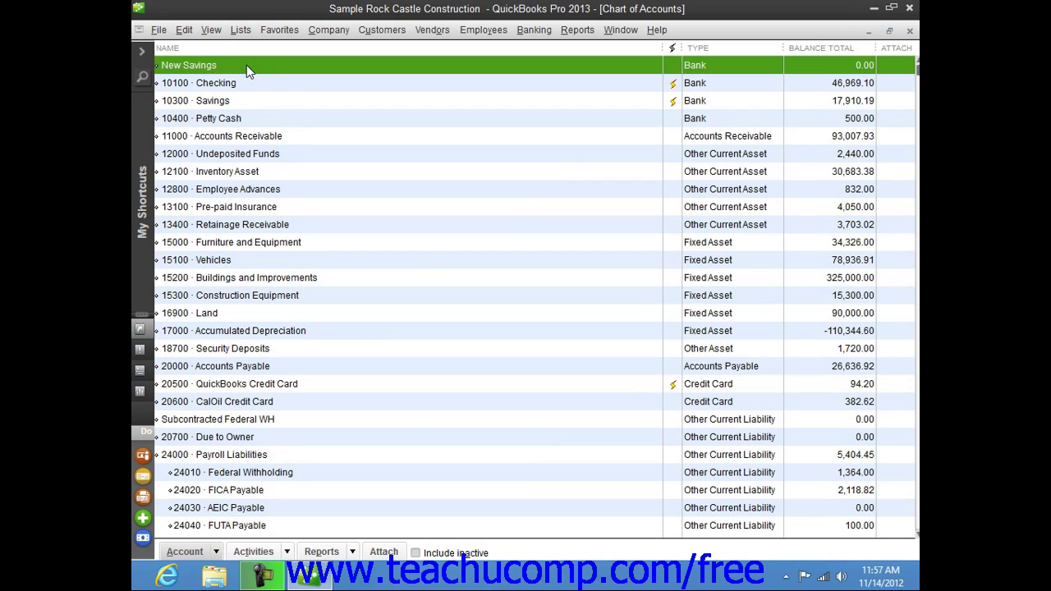
pyautogui.click(185, 552)
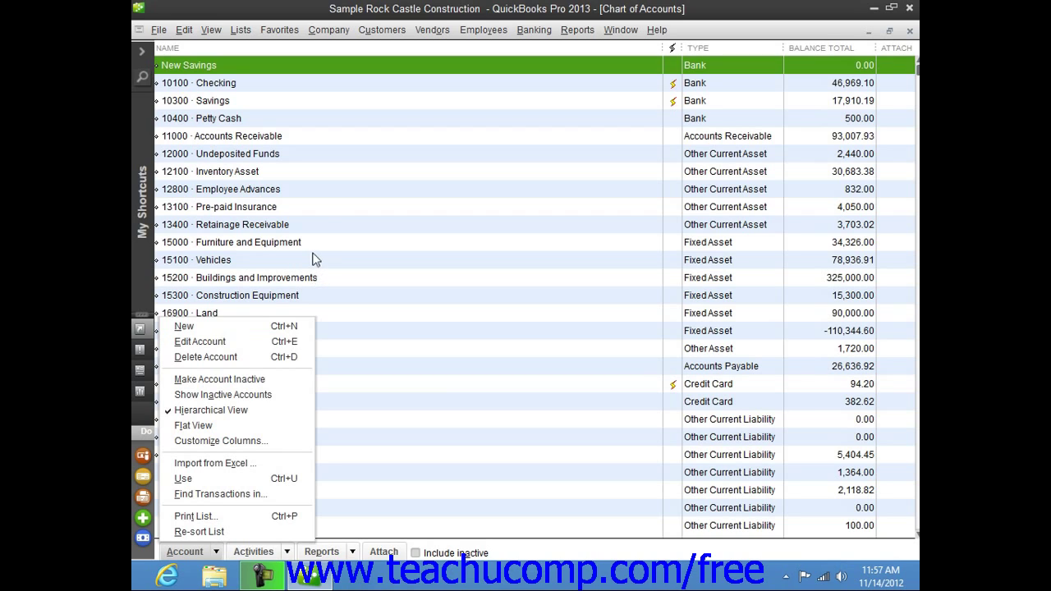
pyautogui.click(232, 65)
pyautogui.rightClick(231, 64)
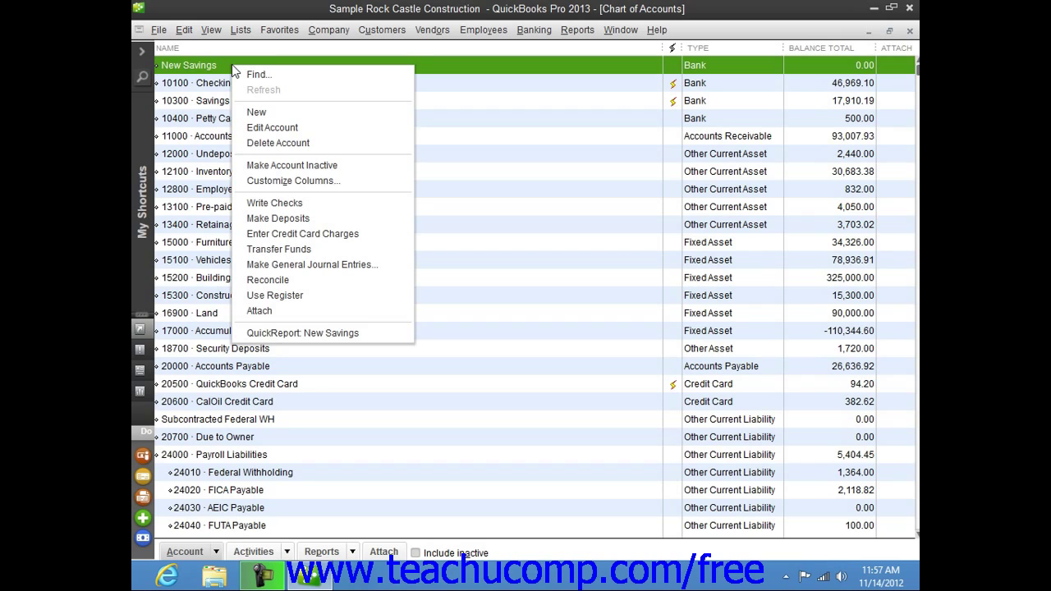
pyautogui.click(279, 129)
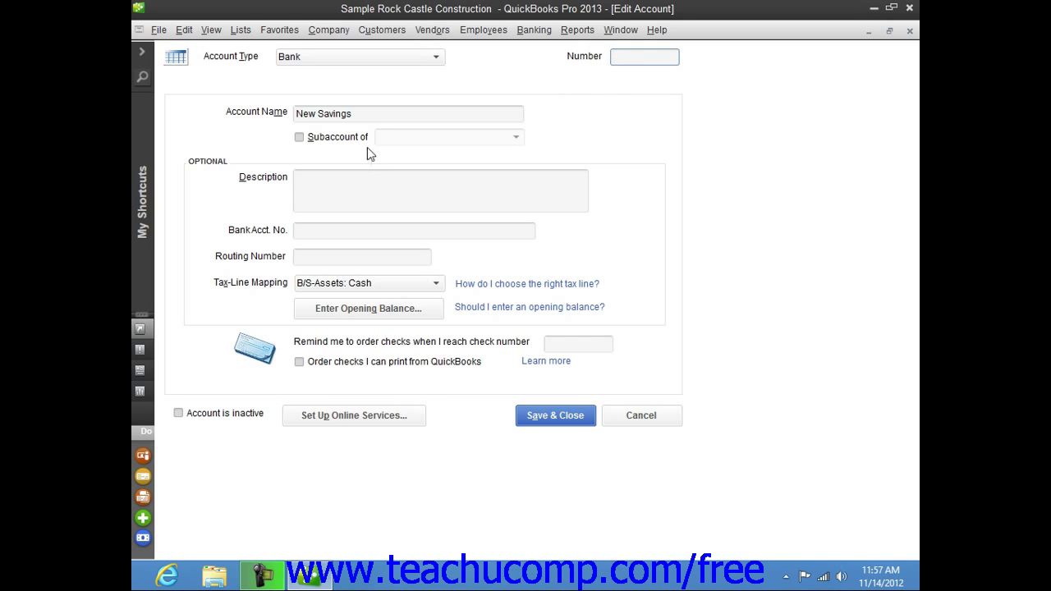
# Rename the New Savings account as Secondary Savings and save the change.
pyautogui.click(312, 115)
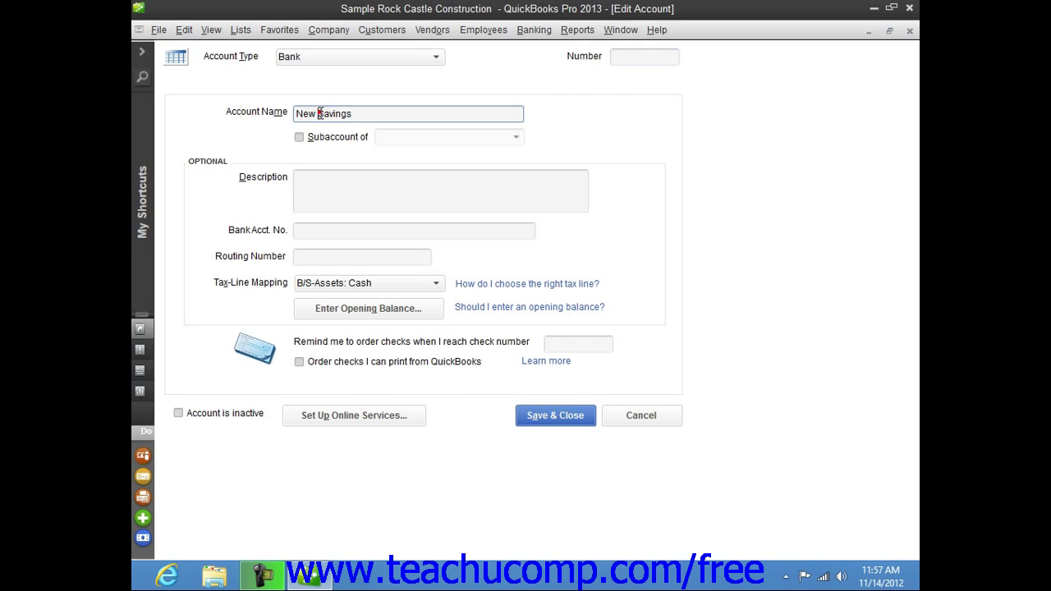
pyautogui.press('BackSpace')
pyautogui.press('BackSpace')
pyautogui.press('BackSpace')
pyautogui.press('BackSpace')
pyautogui.write('Secondary')
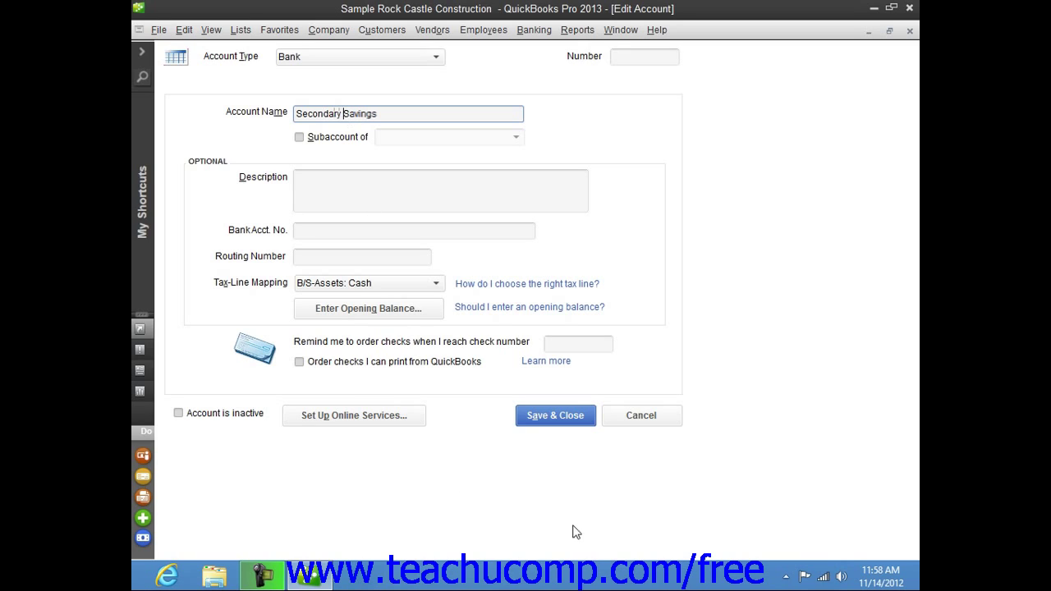
pyautogui.click(552, 417)
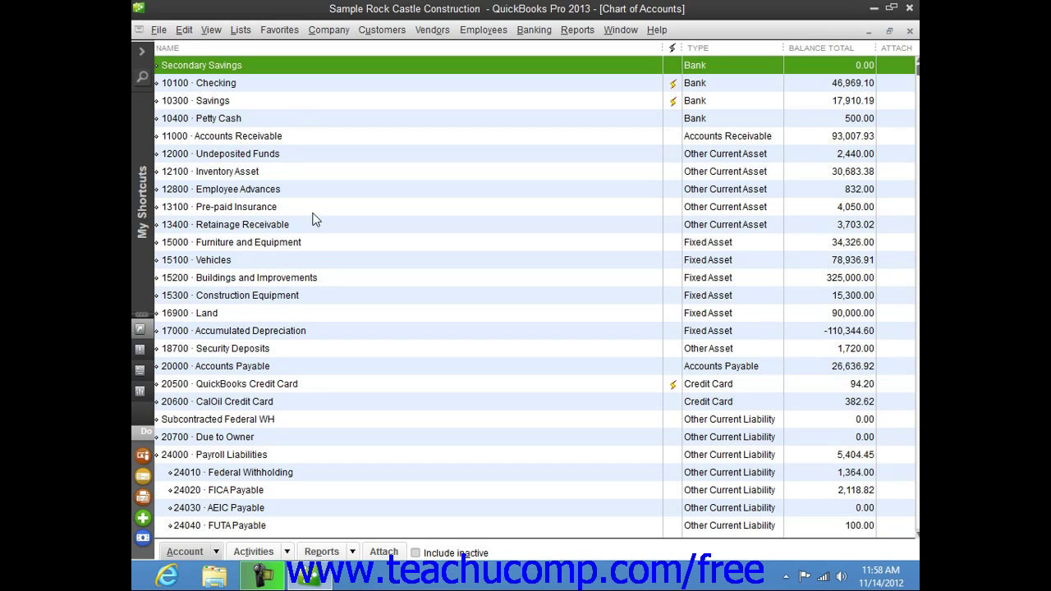
# Delete the Secondary Savings bank account from the chart of accounts.
pyautogui.click(264, 65)
pyautogui.click(191, 552)
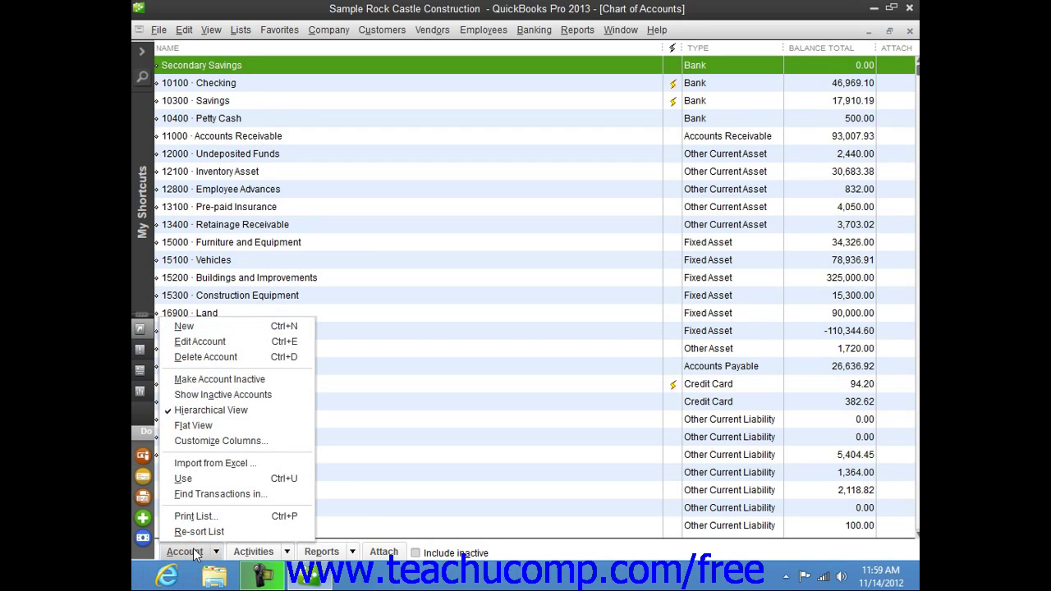
pyautogui.click(246, 366)
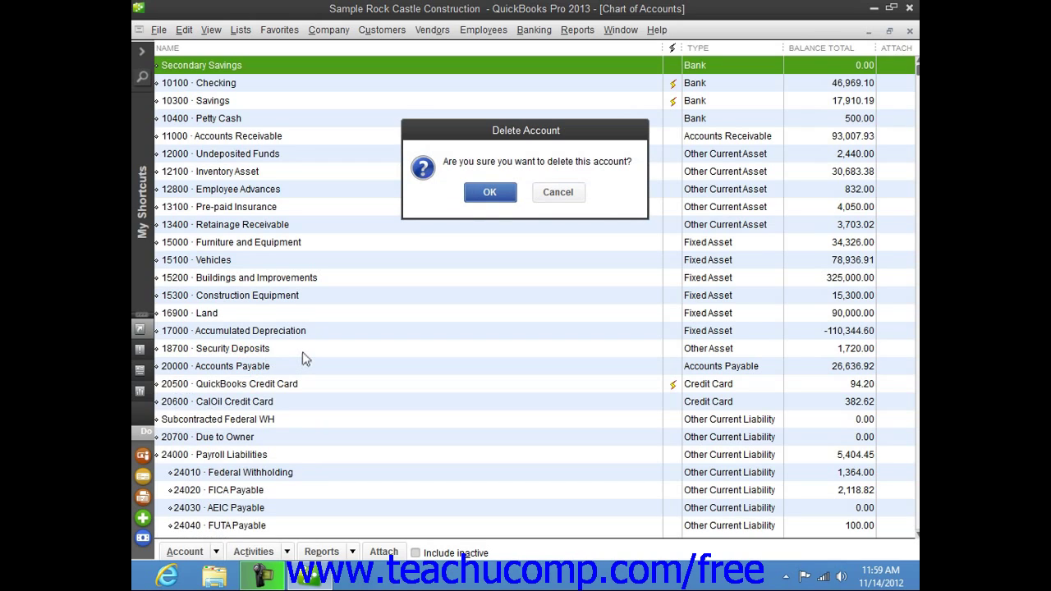
pyautogui.click(479, 195)
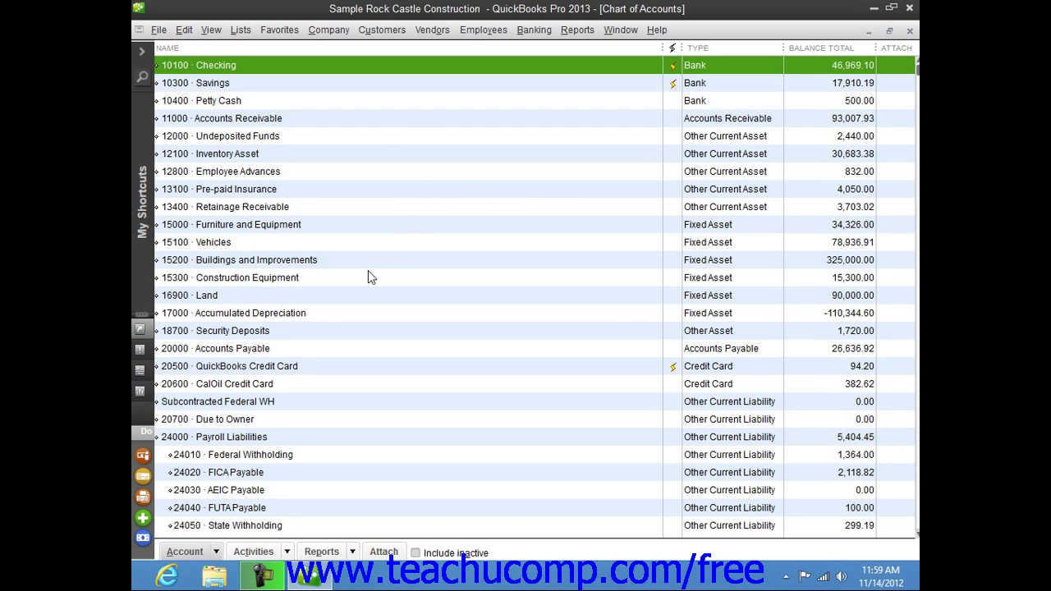
# Make the Dues subaccount under 61200 Dues and Subscriptions inactive.
pyautogui.scroll(-8, 348, 289)
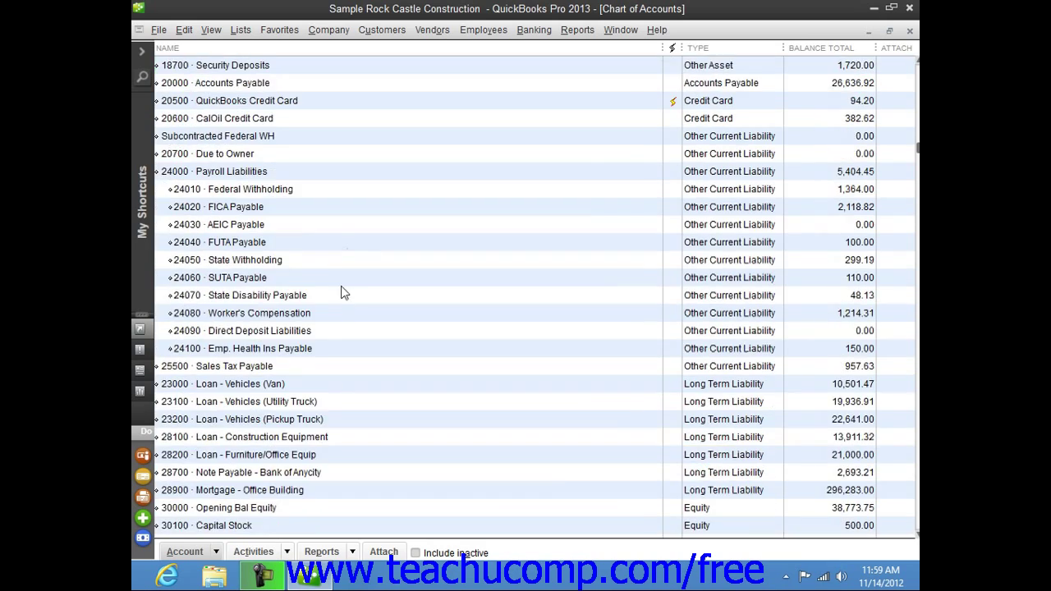
pyautogui.scroll(-6, 342, 289)
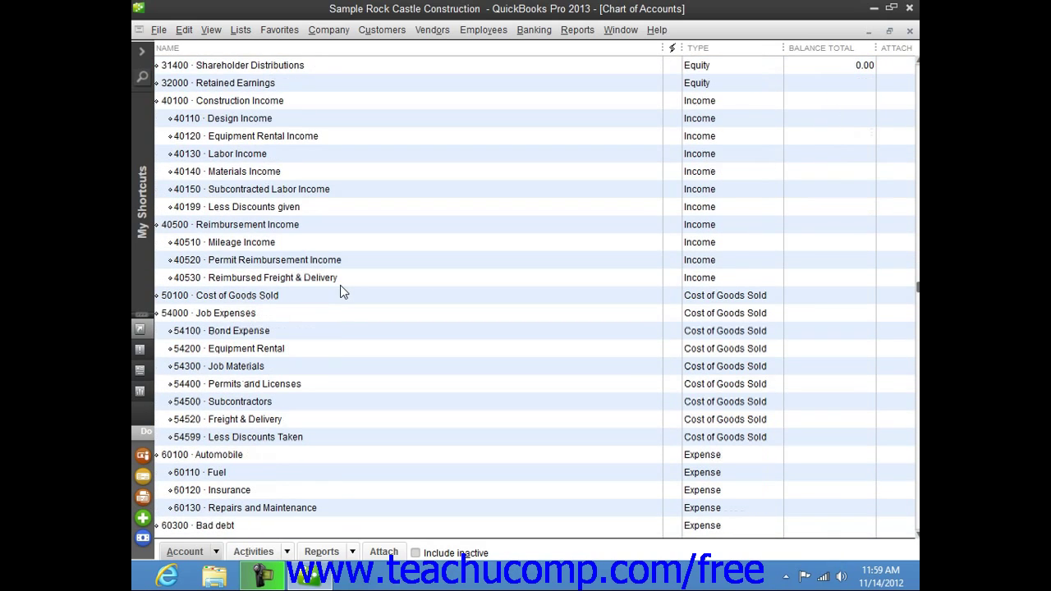
pyautogui.scroll(-3, 340, 289)
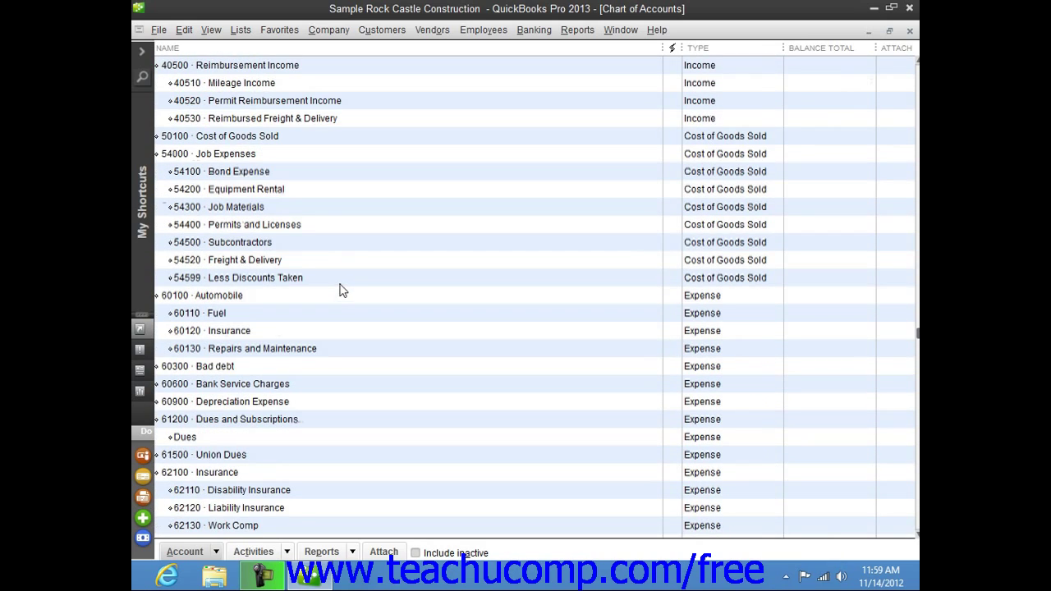
pyautogui.click(278, 440)
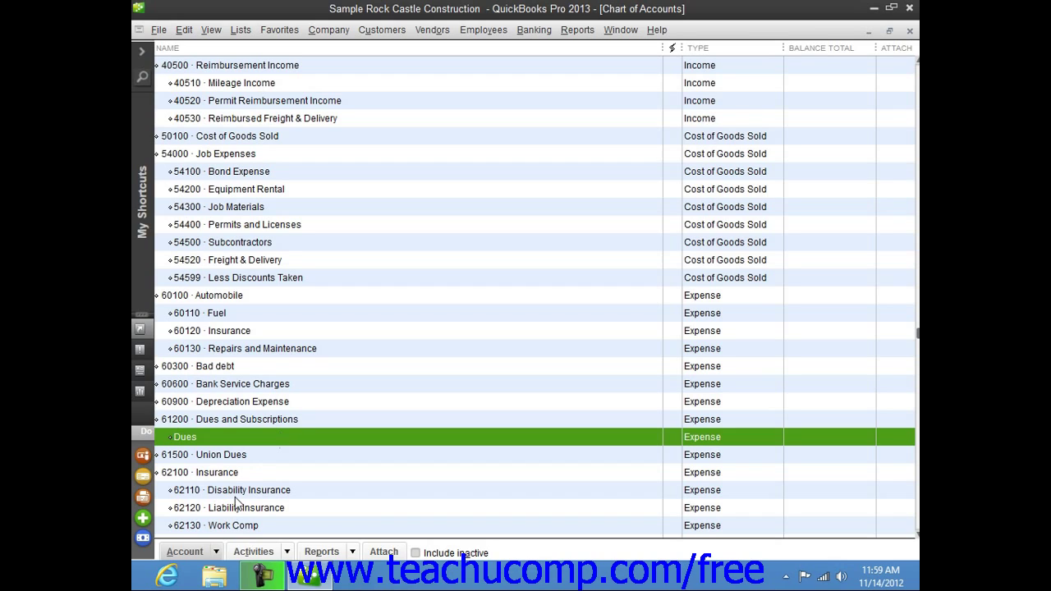
pyautogui.click(186, 552)
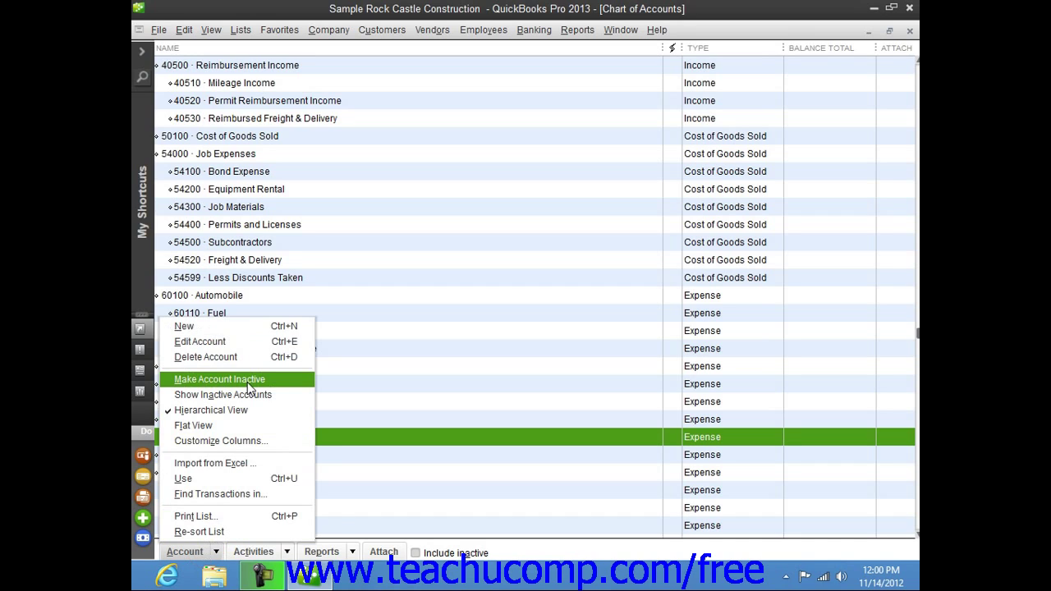
pyautogui.click(248, 381)
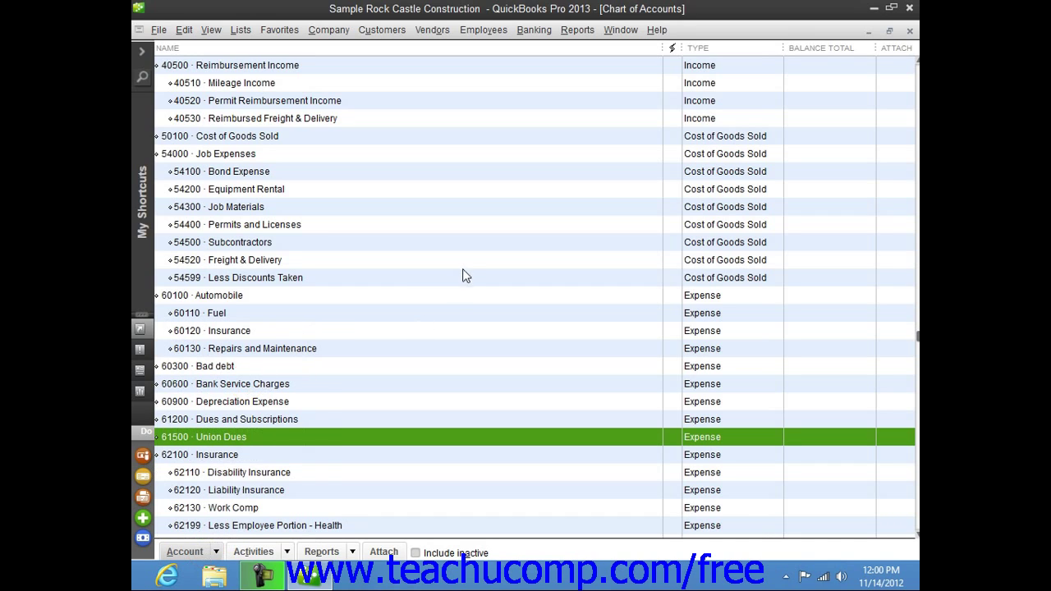